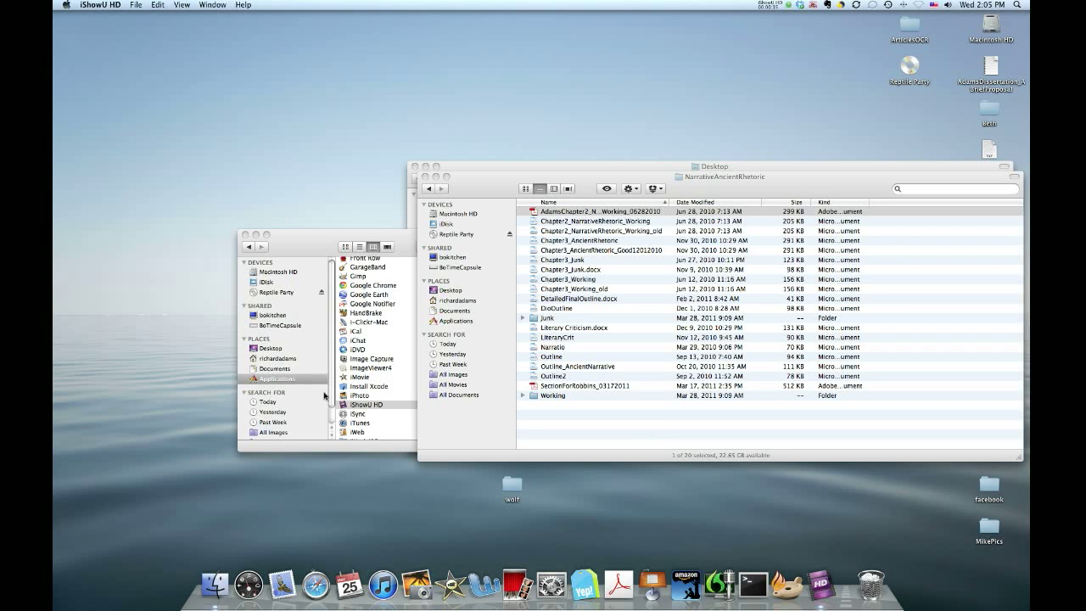
Step: Close the NarrativeAncientRhetoric, Desktop and Applications Finder windows to clear the screen
left_click(425, 176)
left_click(414, 167)
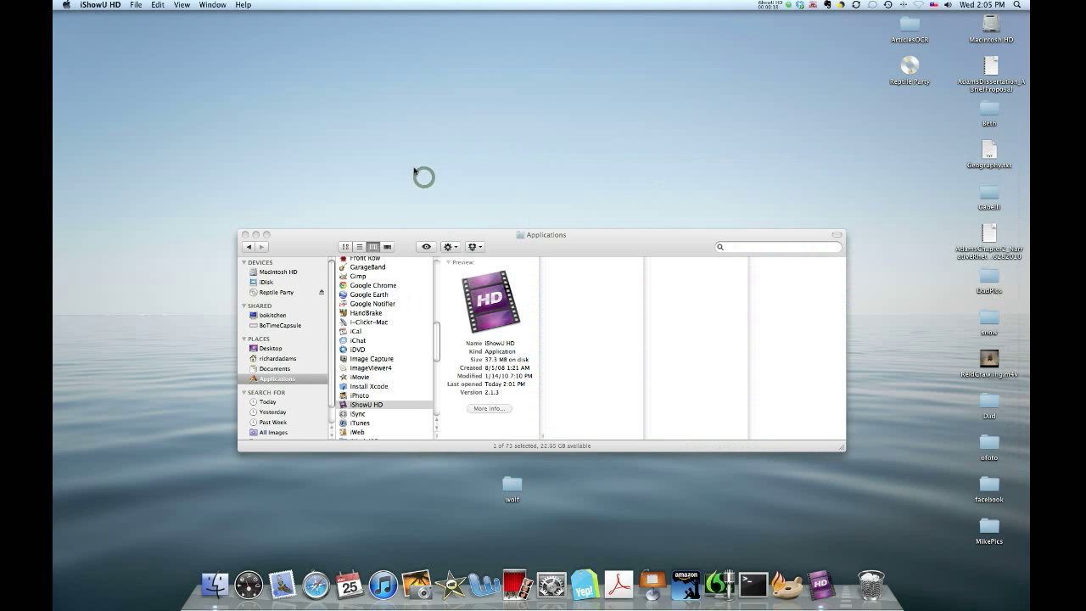
left_click(245, 234)
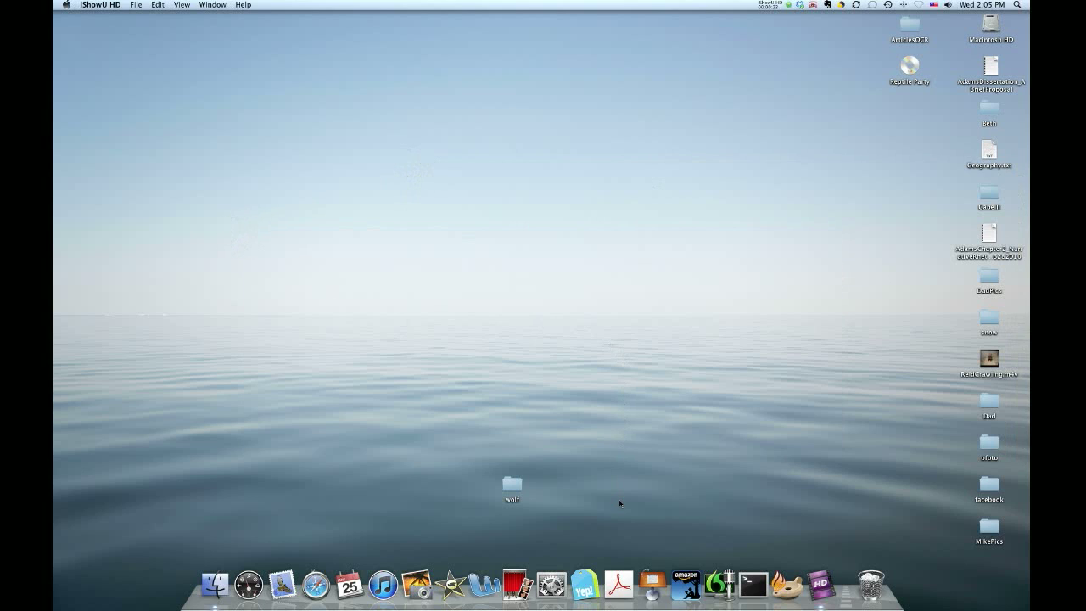
Step: Switch to Acrobat and open the Chapter 2 NarrativeRhetoric working PDF dated 06282010 from the Desktop
left_click(619, 581)
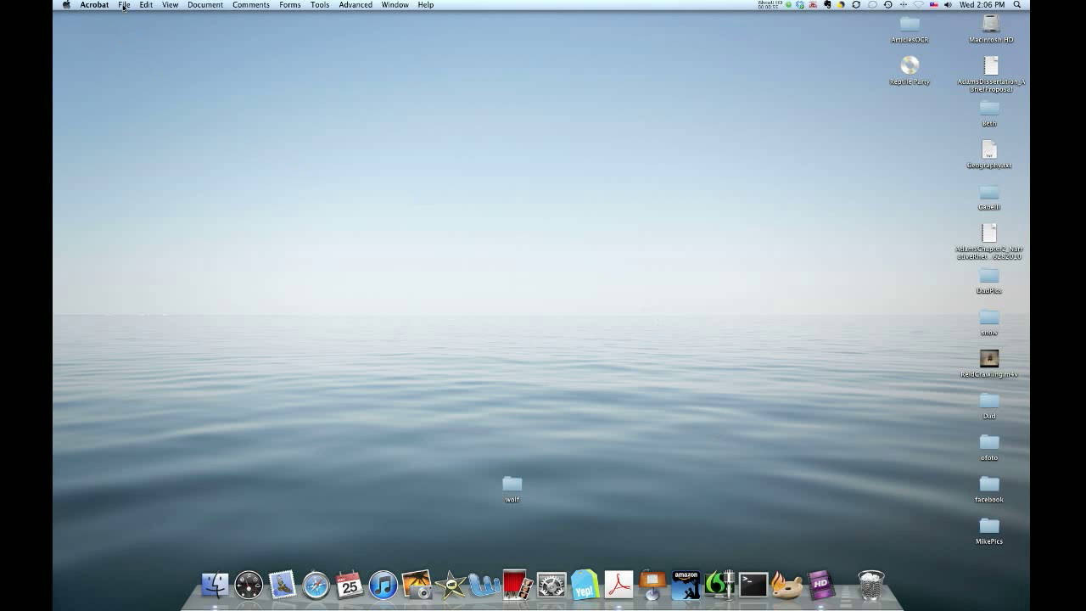
left_click(123, 7)
left_click(126, 18)
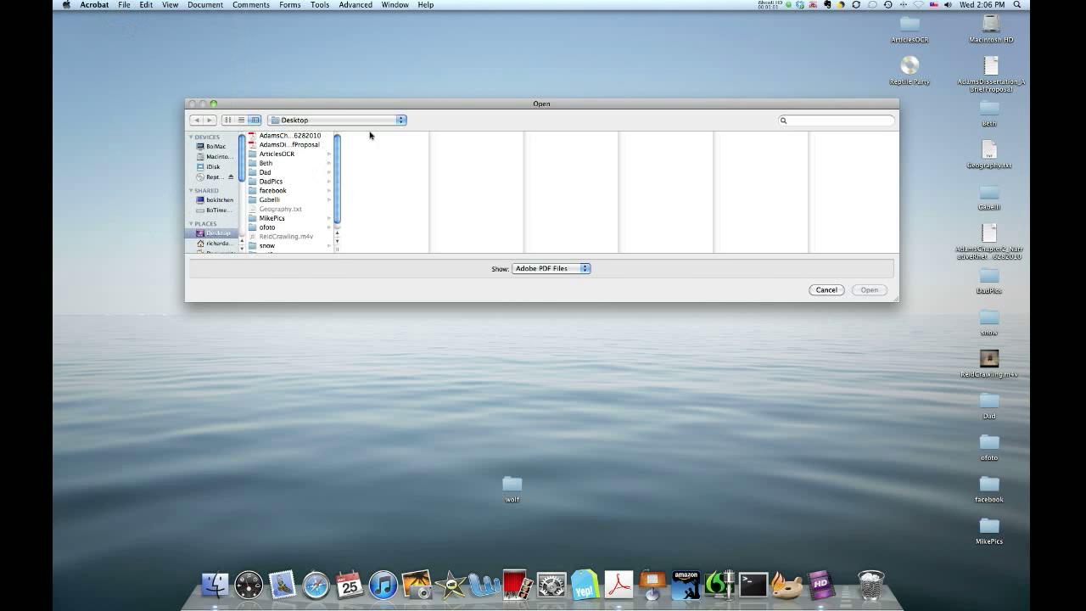
left_click_drag(337, 249, 412, 252)
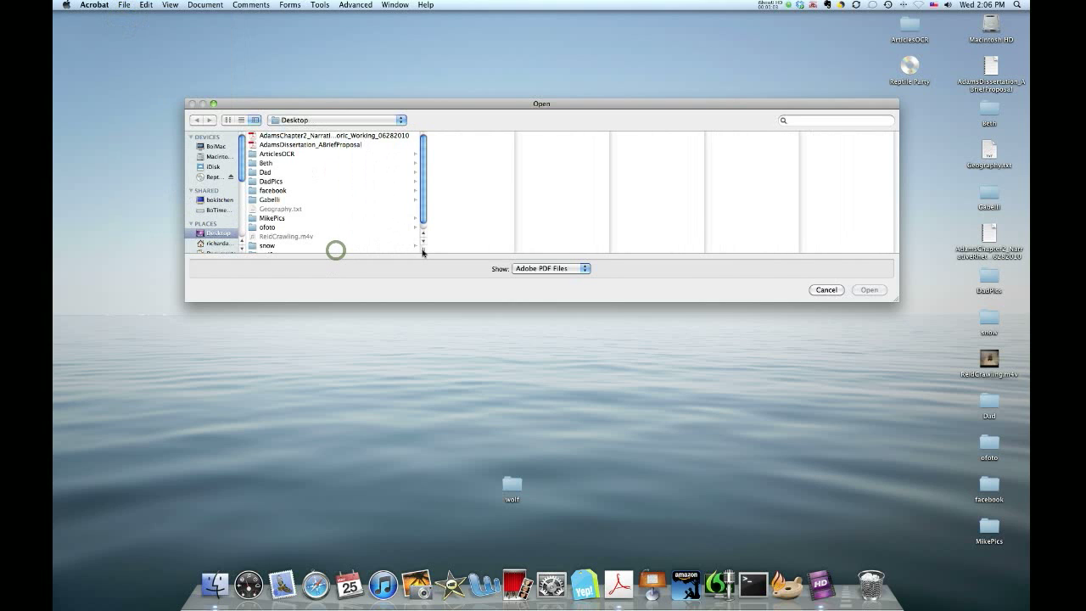
left_click(321, 136)
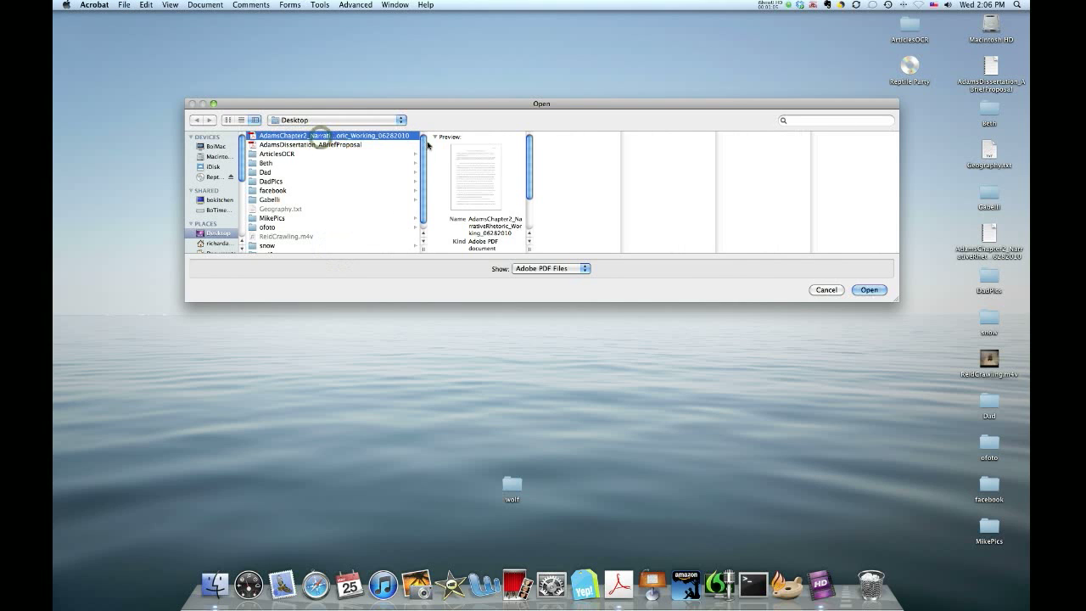
left_click(871, 291)
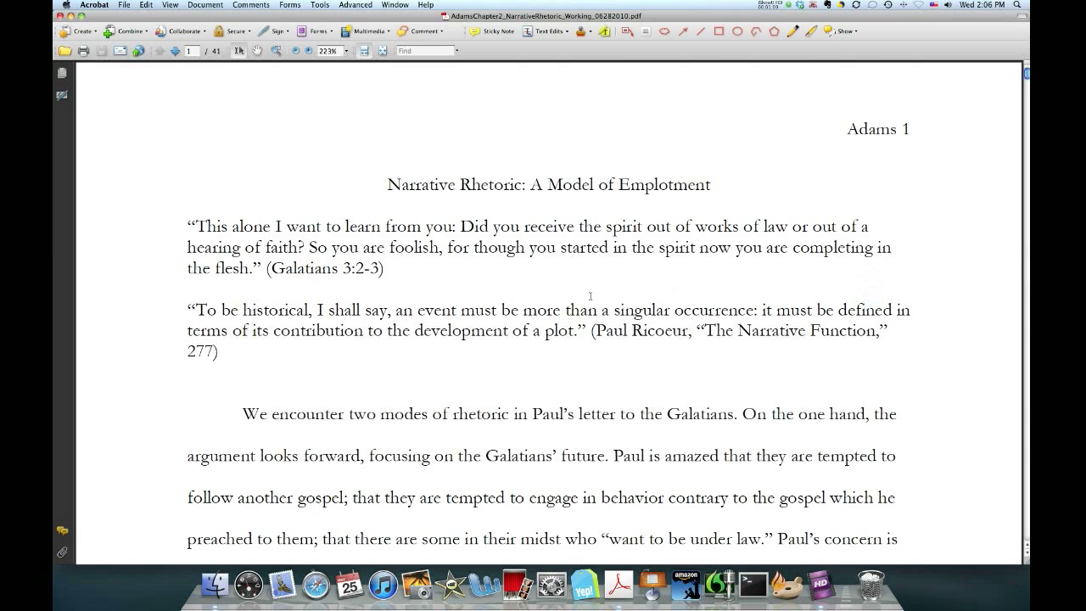
Step: Read through the first page of the chapter down to the opening lines of page 2
scroll(590, 296, "down", 7)
scroll(591, 296, "down", 2)
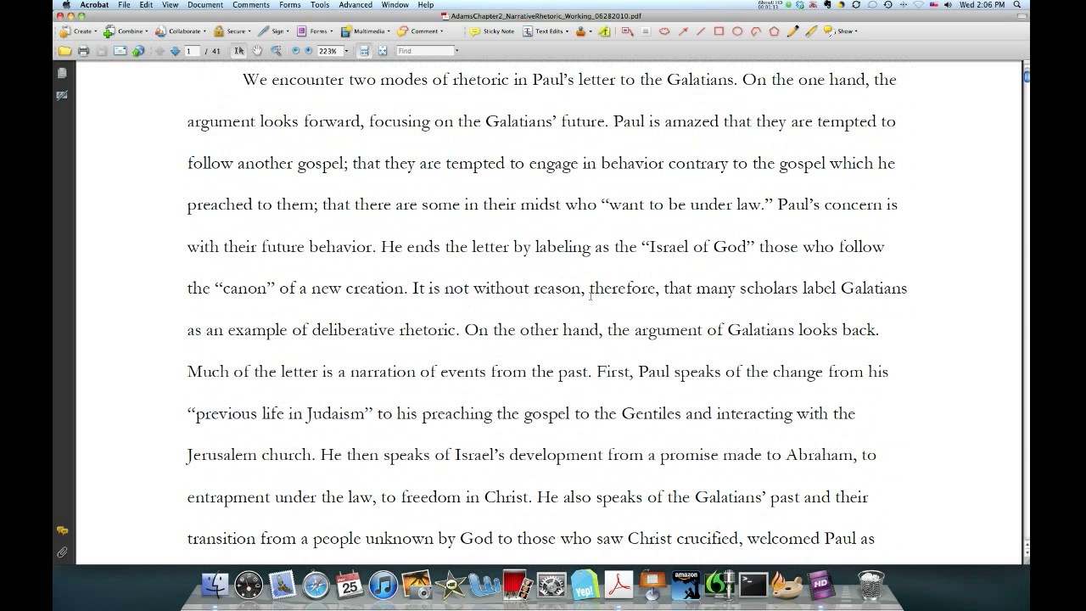
scroll(486, 287, "down", 2)
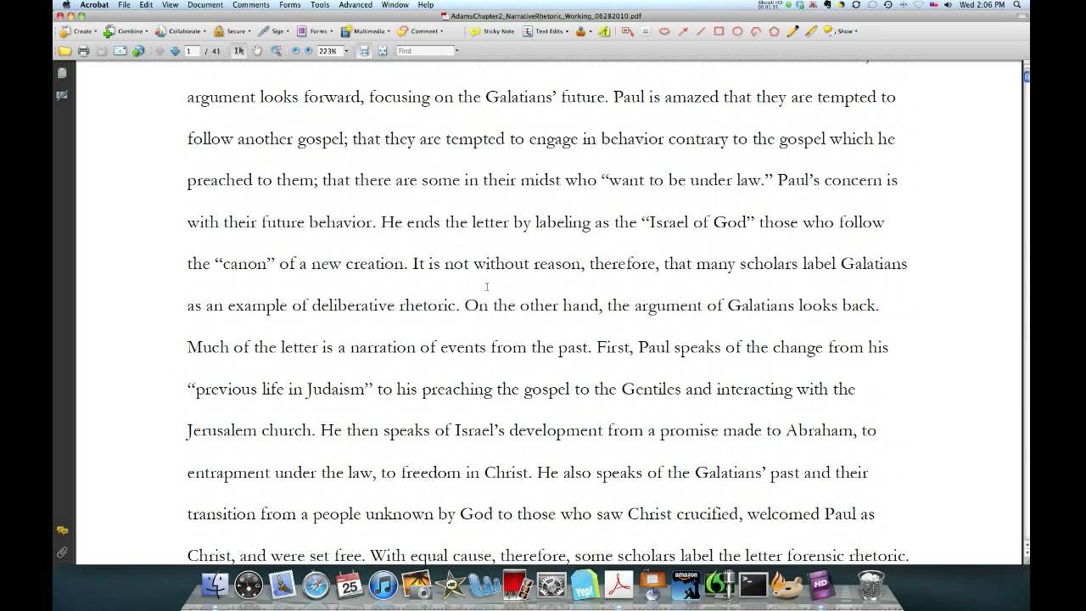
scroll(486, 287, "up", 4)
scroll(486, 287, "up", 1)
scroll(486, 287, "down", 3)
scroll(486, 287, "down", 1)
scroll(486, 287, "down", 1)
scroll(486, 287, "down", 3)
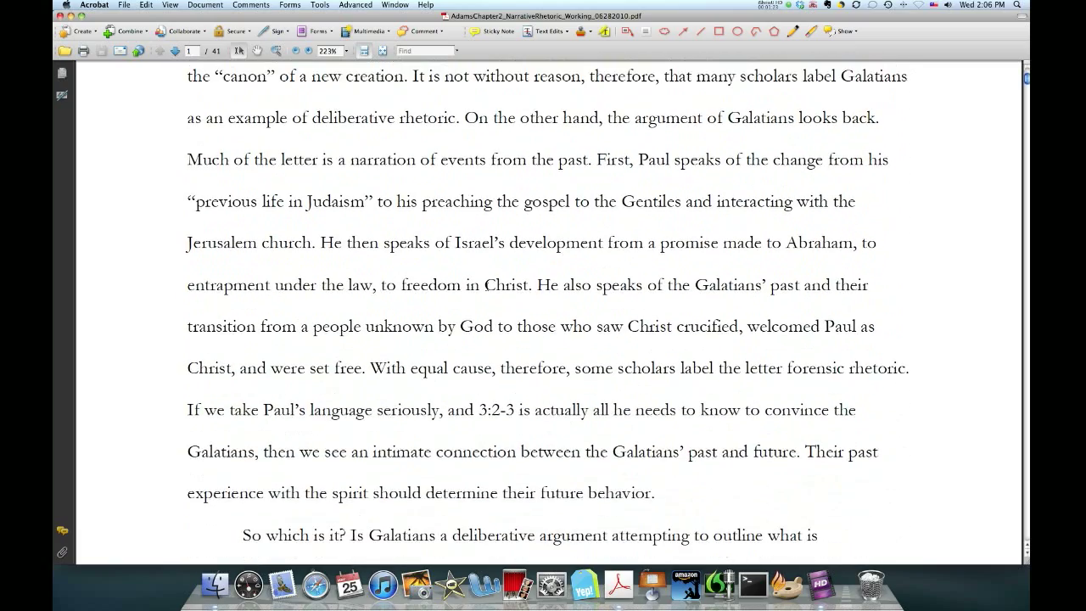
scroll(486, 286, "down", 2)
scroll(486, 287, "up", 2)
scroll(486, 286, "up", 3)
scroll(486, 286, "up", 2)
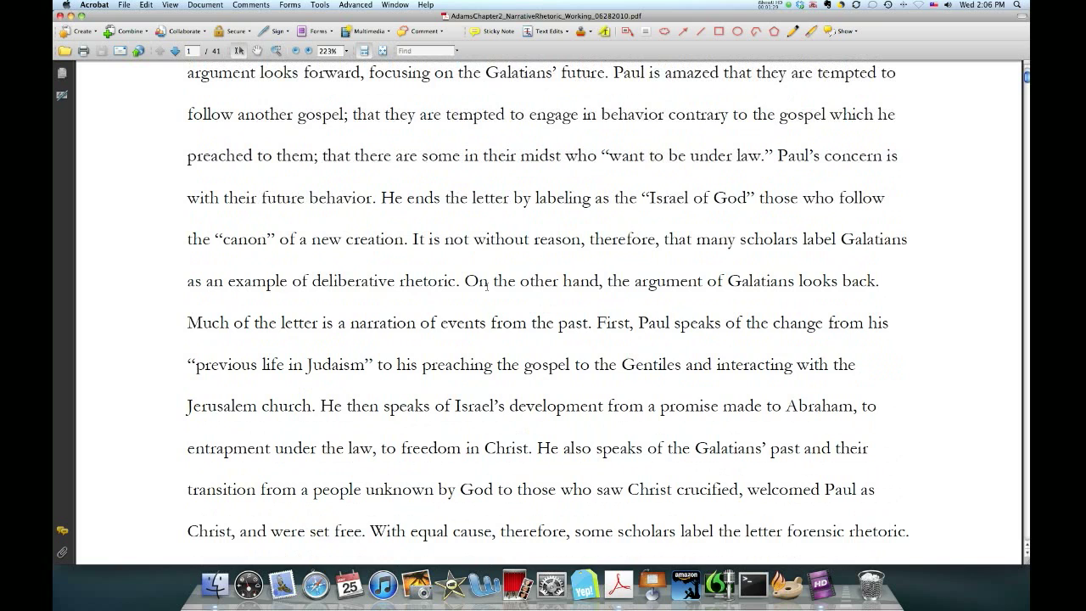
scroll(486, 286, "up", 4)
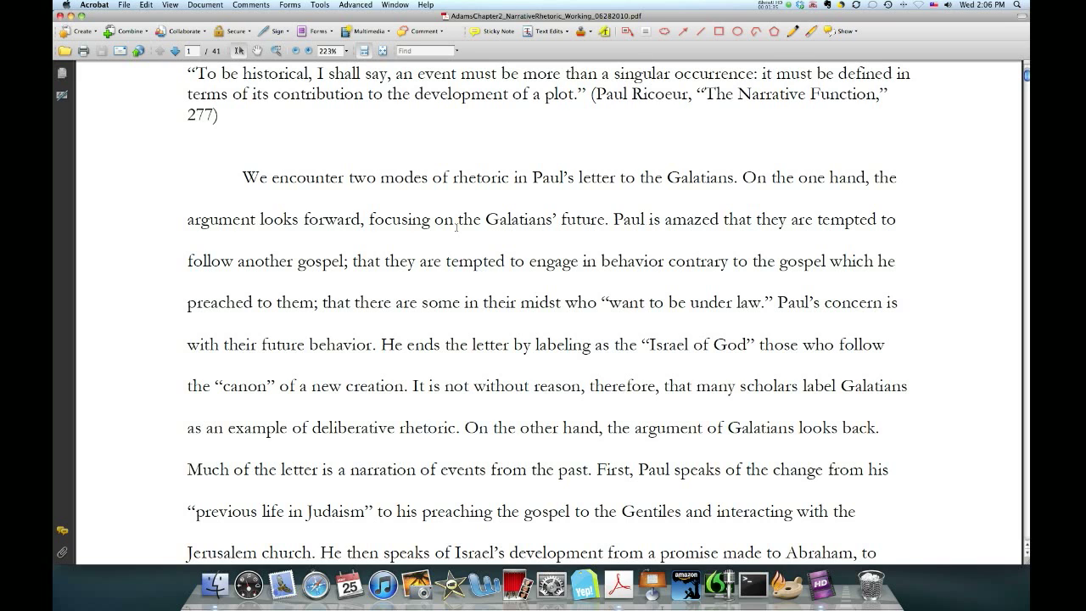
scroll(460, 254, "down", 1)
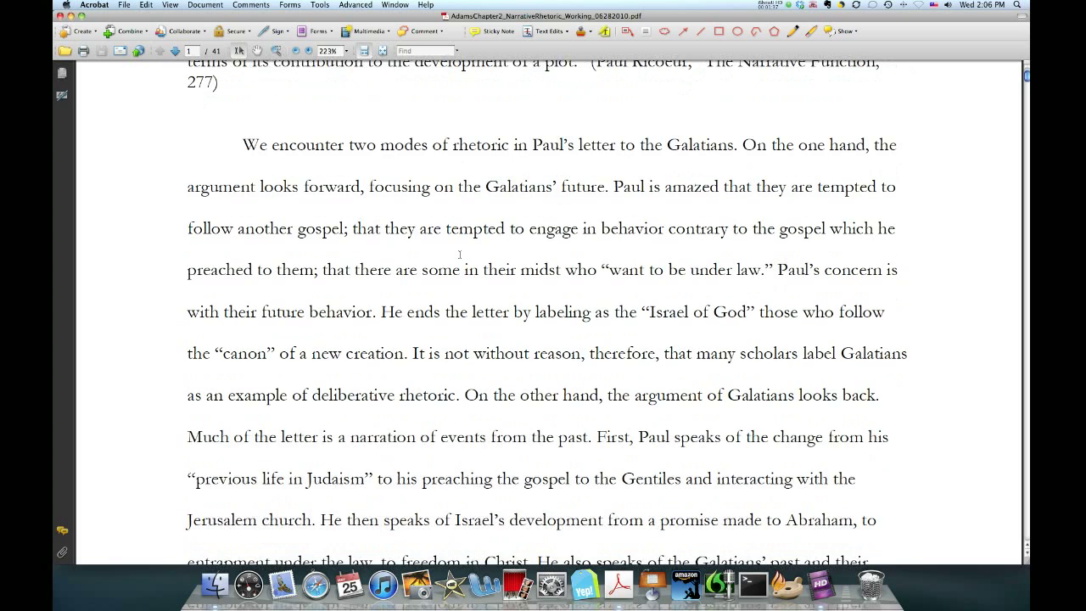
scroll(459, 254, "down", 1)
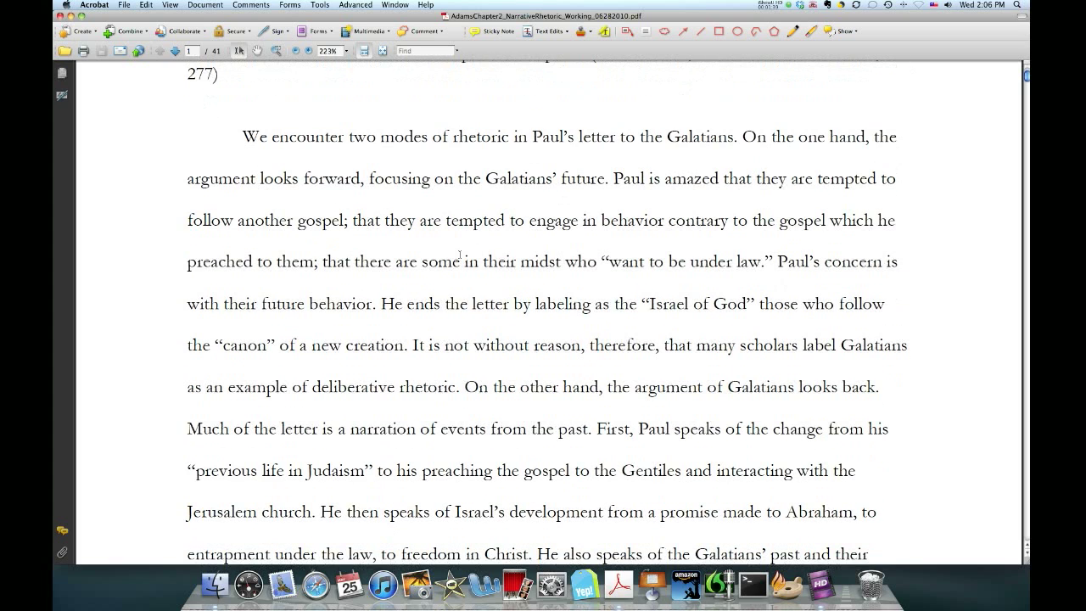
scroll(460, 254, "down", 1)
scroll(459, 254, "down", 5)
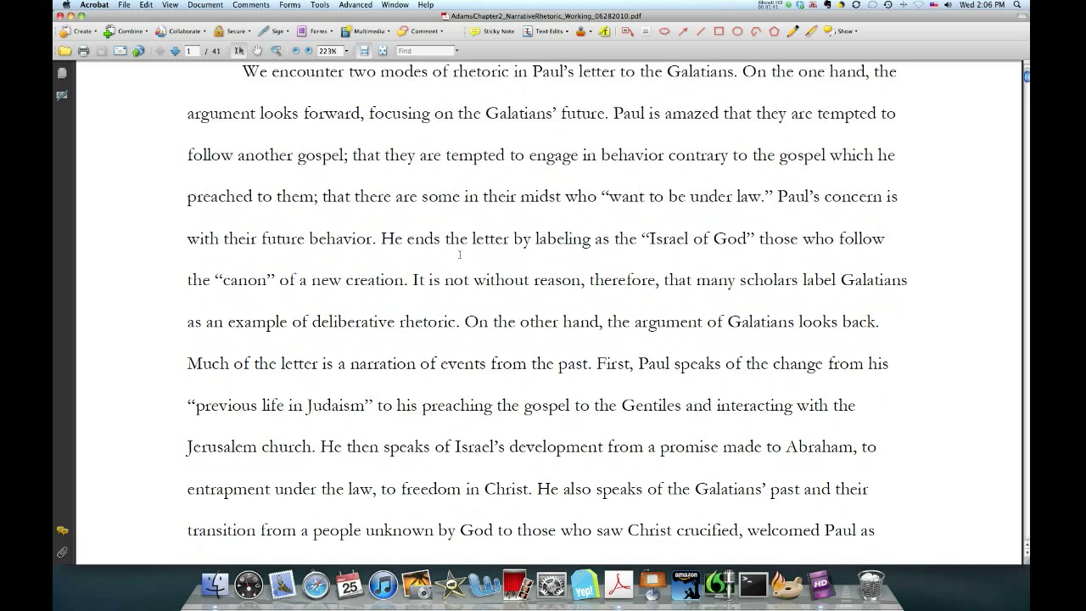
scroll(459, 254, "down", 15)
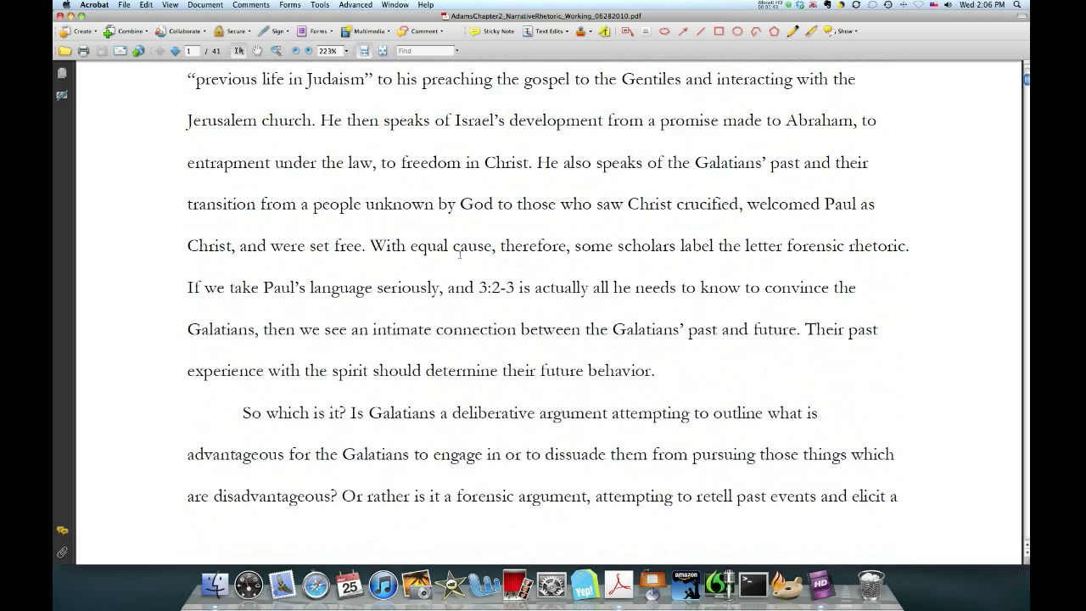
scroll(460, 257, "down", 5)
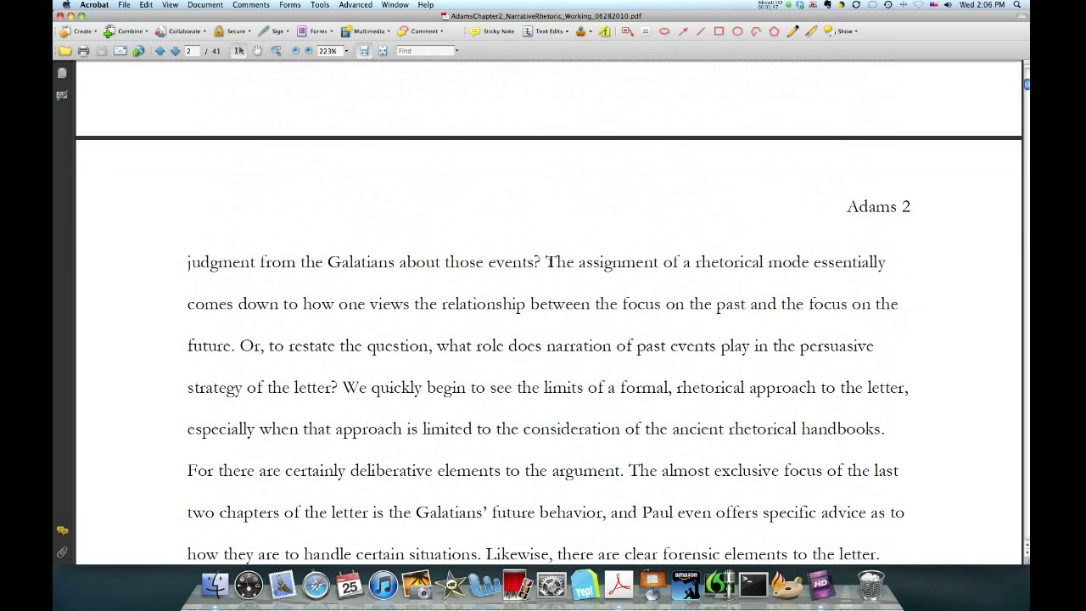
Step: Add a sticky note on page 2 and place its icon above the start of the sentence "The assignment of a rhetorical mode"
left_click_drag(548, 263, 886, 263)
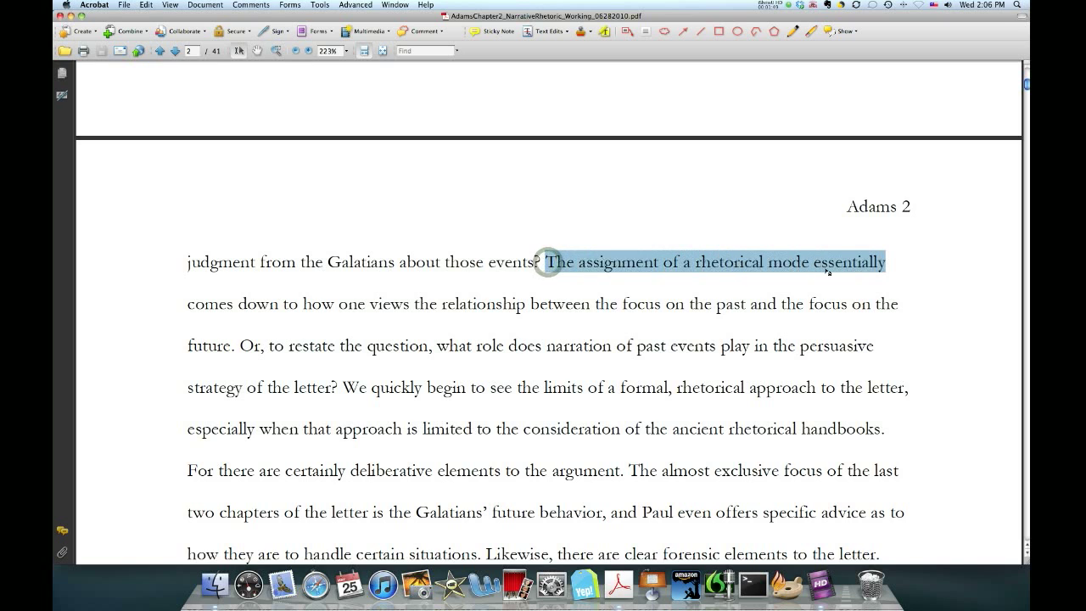
left_click(607, 289)
left_click(547, 262)
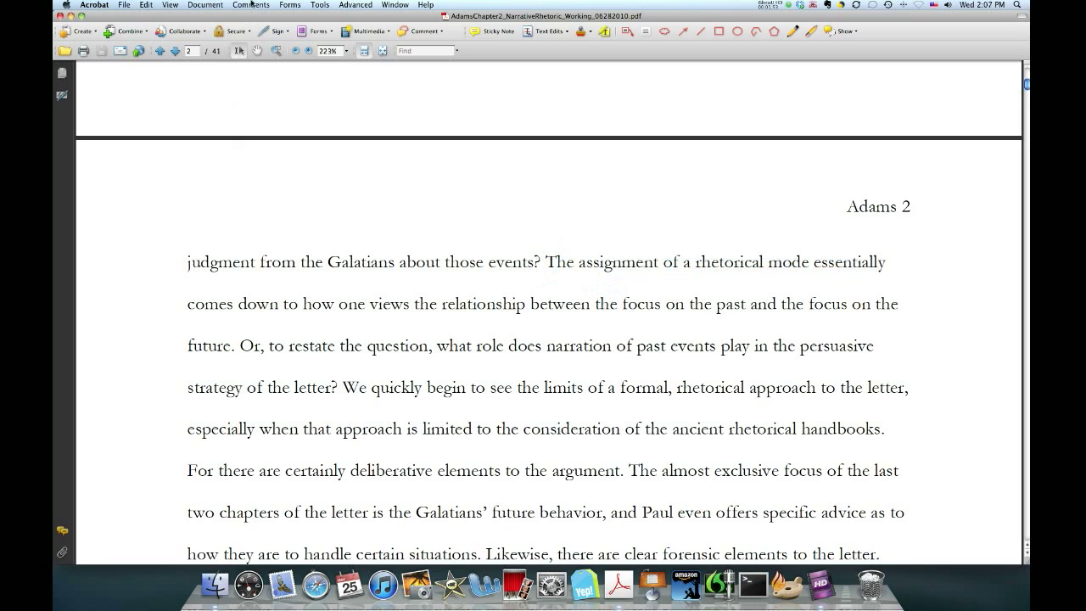
left_click(252, 4)
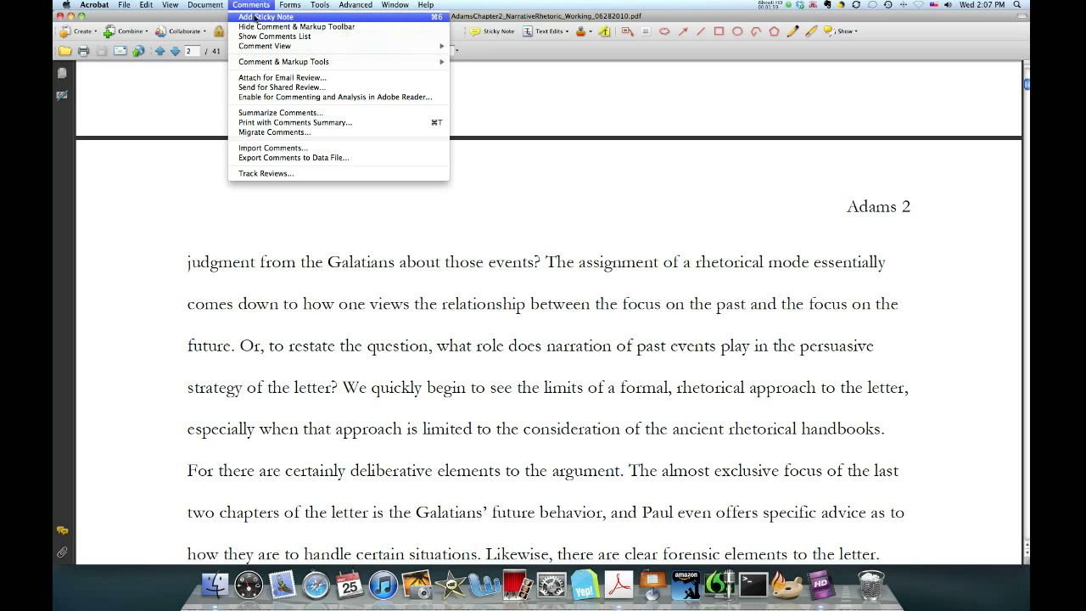
left_click(255, 17)
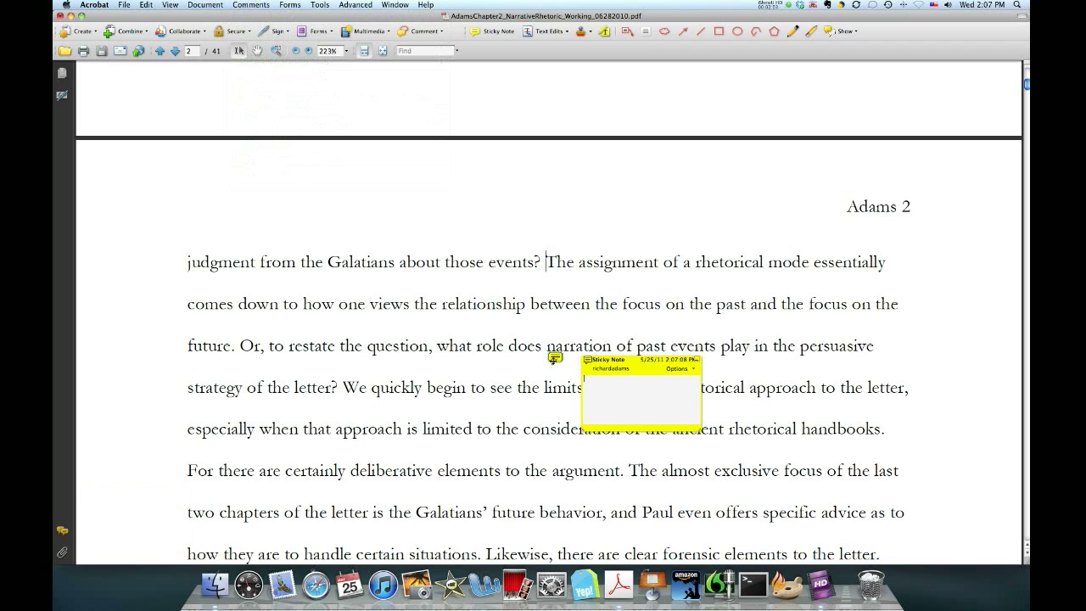
left_click_drag(622, 361, 686, 350)
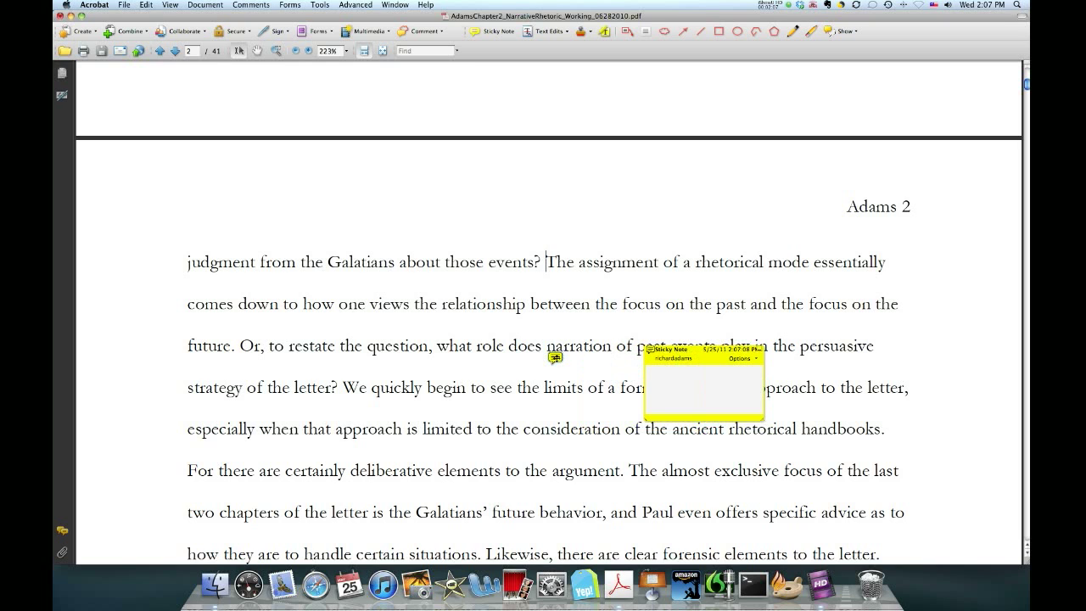
left_click(555, 357)
left_click_drag(563, 246, 564, 246)
Step: Enlarge the empty sticky note's pop-up window to make room for a longer comment
left_click(707, 389)
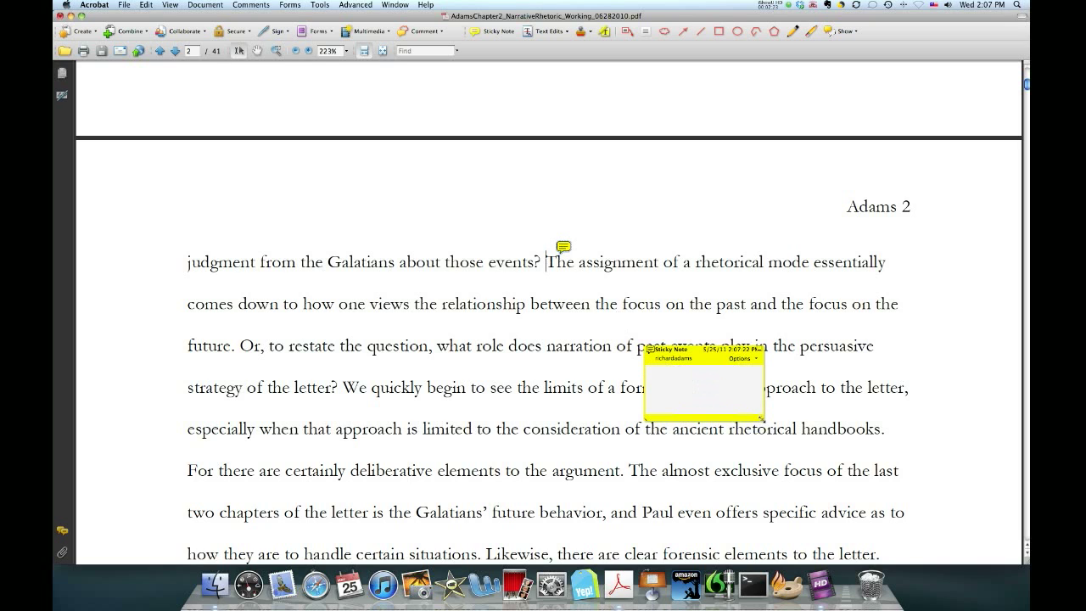
left_click_drag(761, 417, 965, 541)
left_click(692, 382)
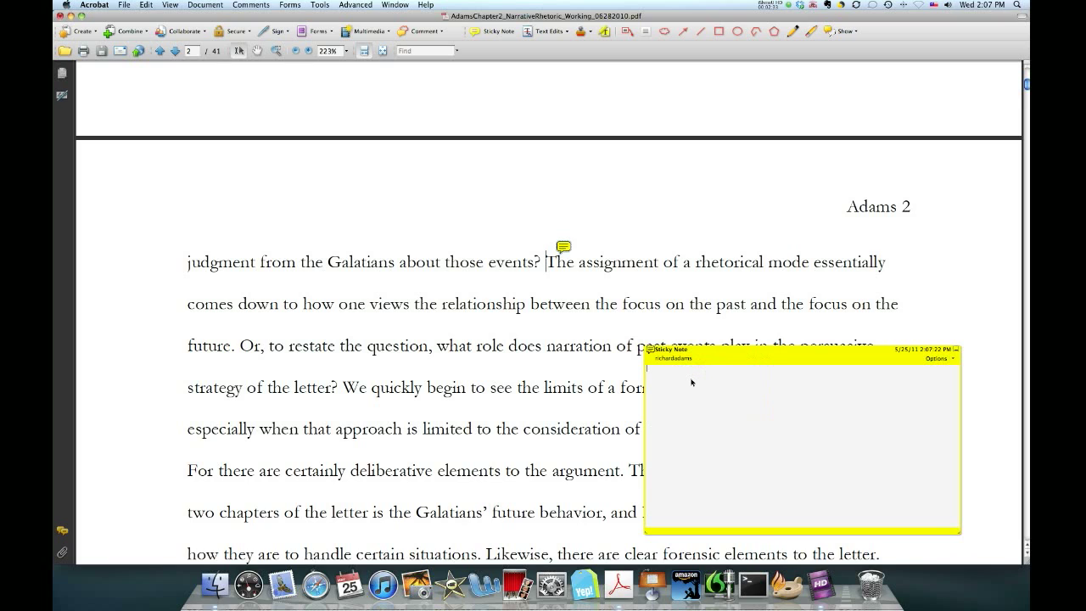
Step: Write "I think you should insert another sentence of clarity here." in the sticky note and close its pop-up
type("I think you should insert a nother")
key("BackSpace")
key("BackSpace")
key("BackSpace")
type("nother sentence of clarity here.")
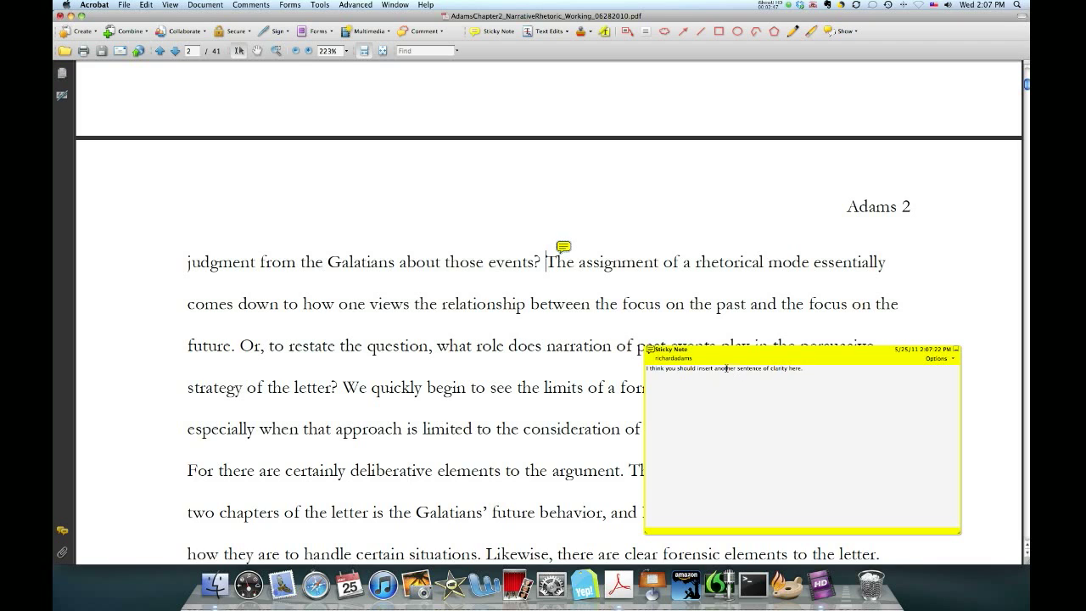
left_click(677, 360)
left_click(954, 352)
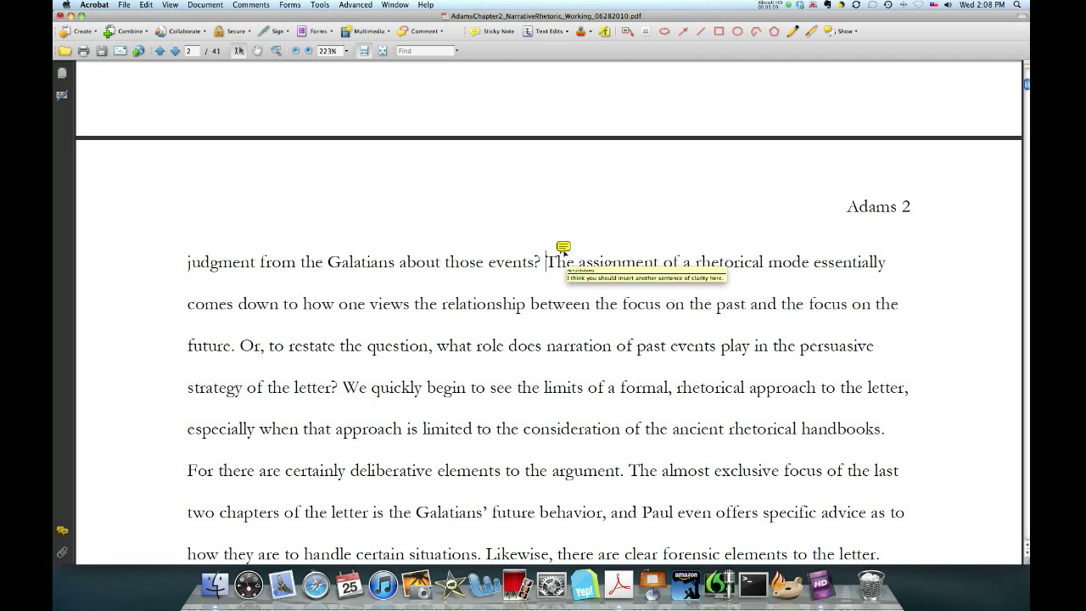
Step: Add a second sticky note on page 2 and place its icon above the start of "This seems even more the case"
scroll(561, 277, "down", 3)
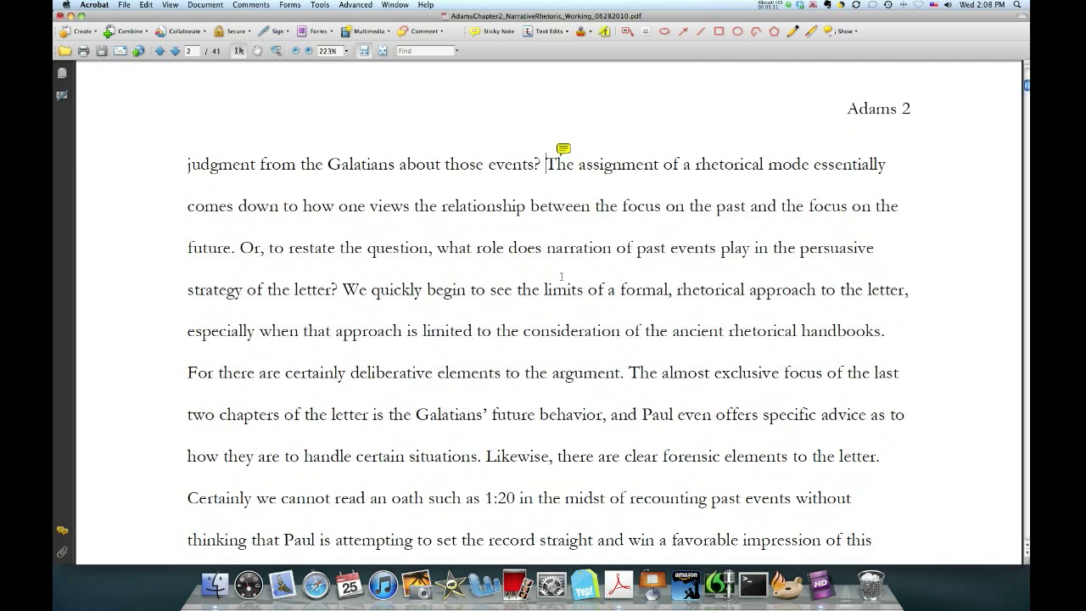
scroll(562, 276, "down", 3)
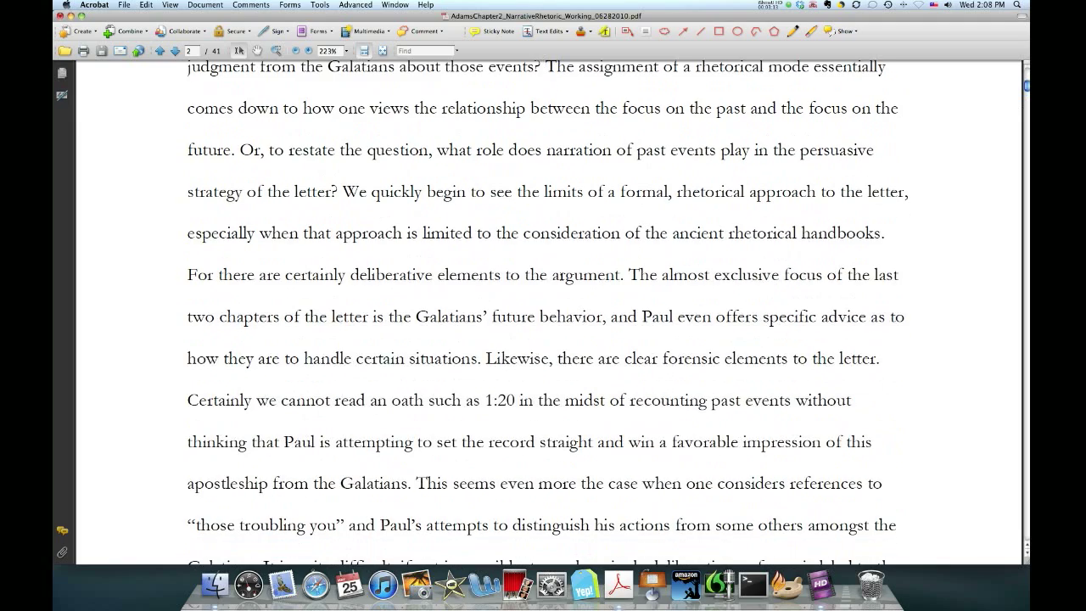
scroll(561, 296, "down", 3)
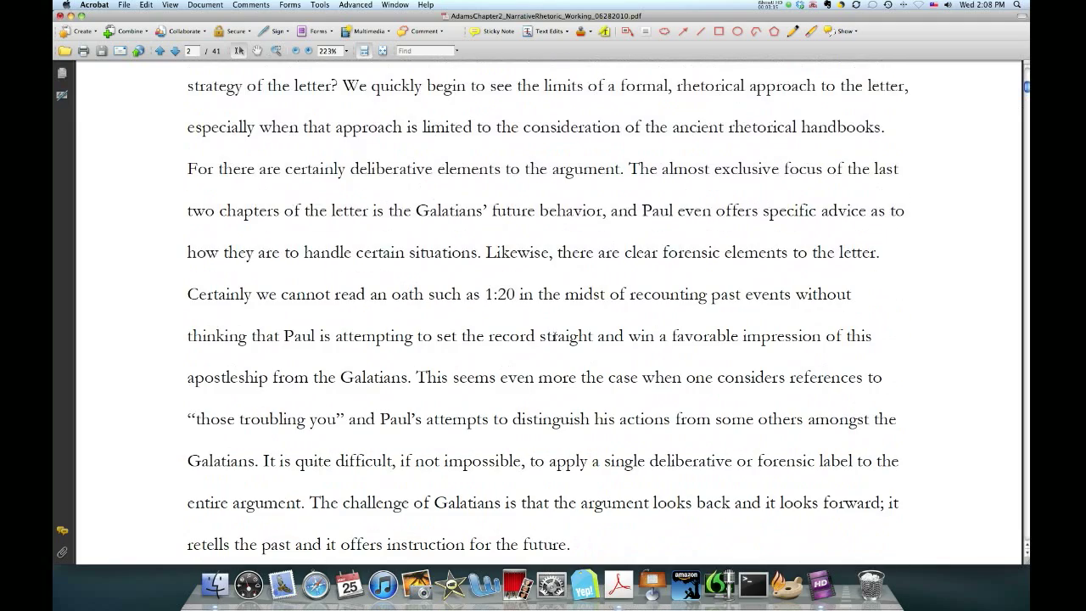
left_click(417, 377)
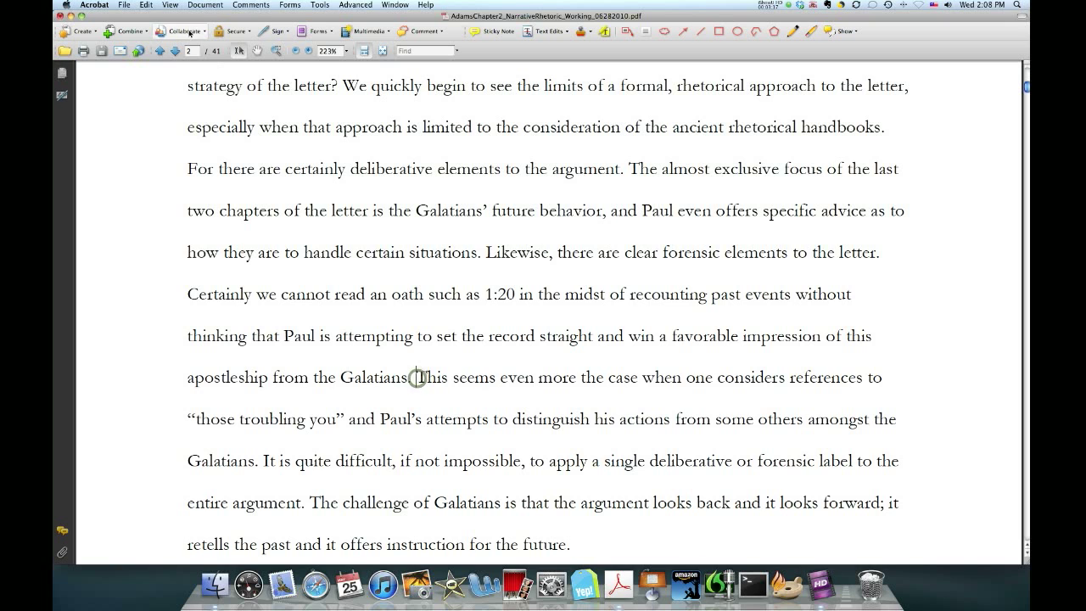
left_click(250, 5)
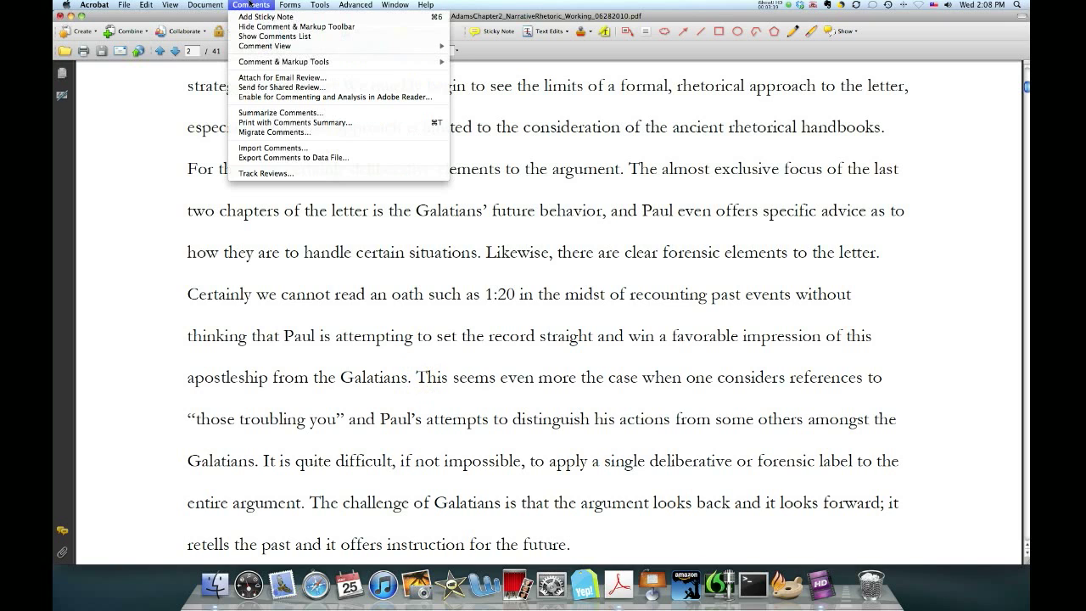
left_click(253, 17)
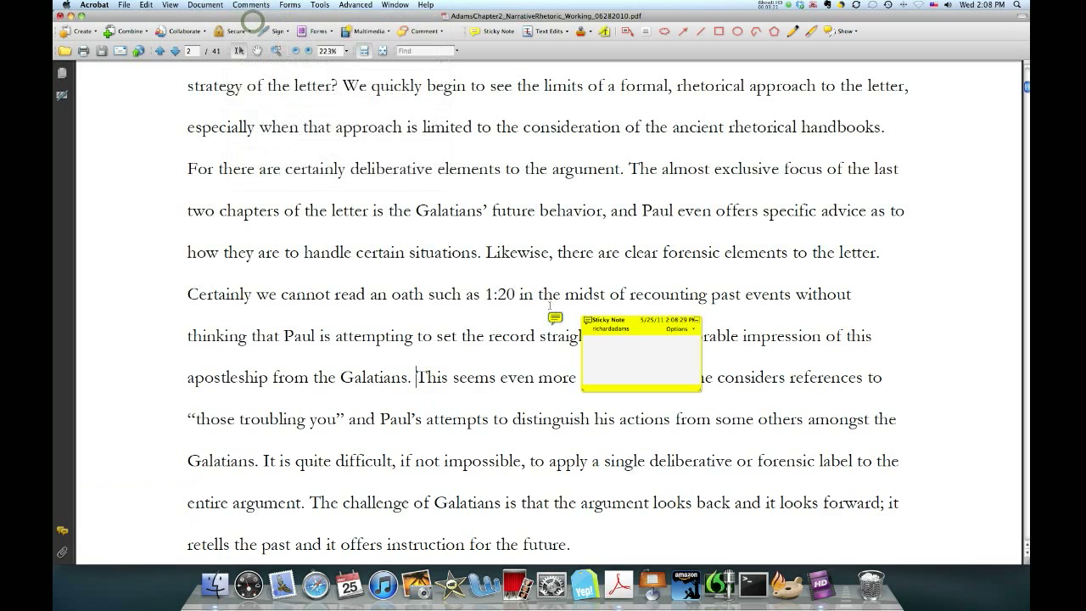
left_click_drag(555, 317, 425, 362)
Step: Write "Here you need another sentence." in the second sticky note and close its pop-up
left_click(662, 342)
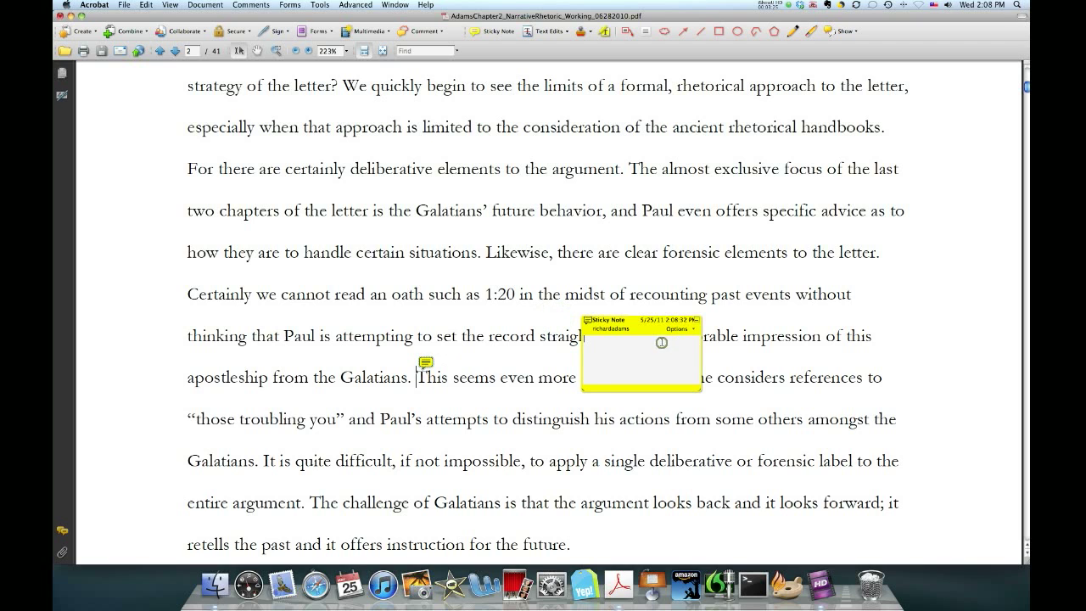
type("Here you need another sentence.")
left_click(697, 321)
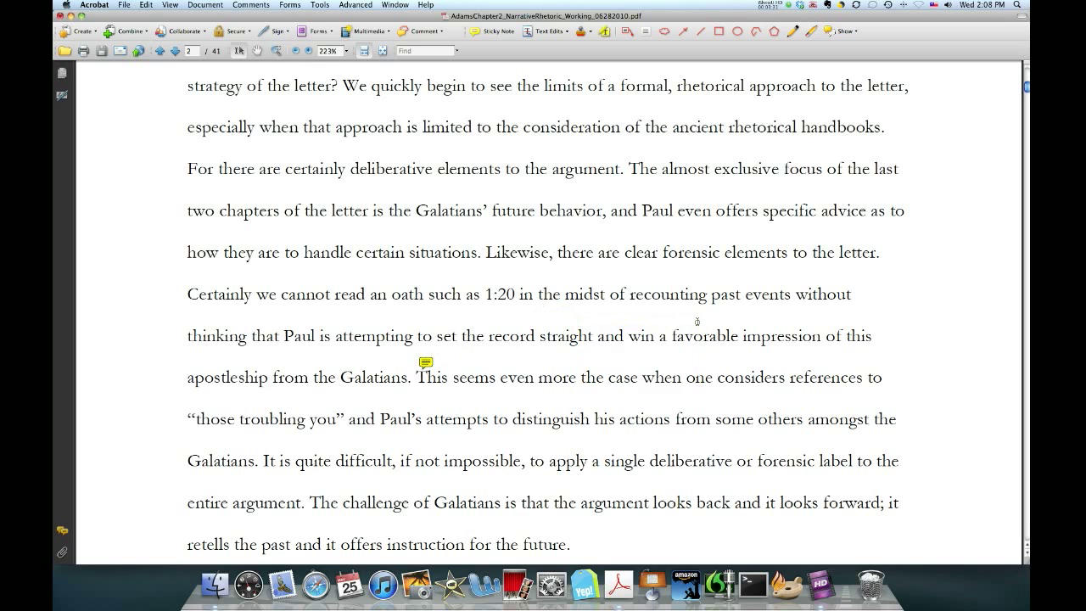
scroll(628, 318, "down", 1)
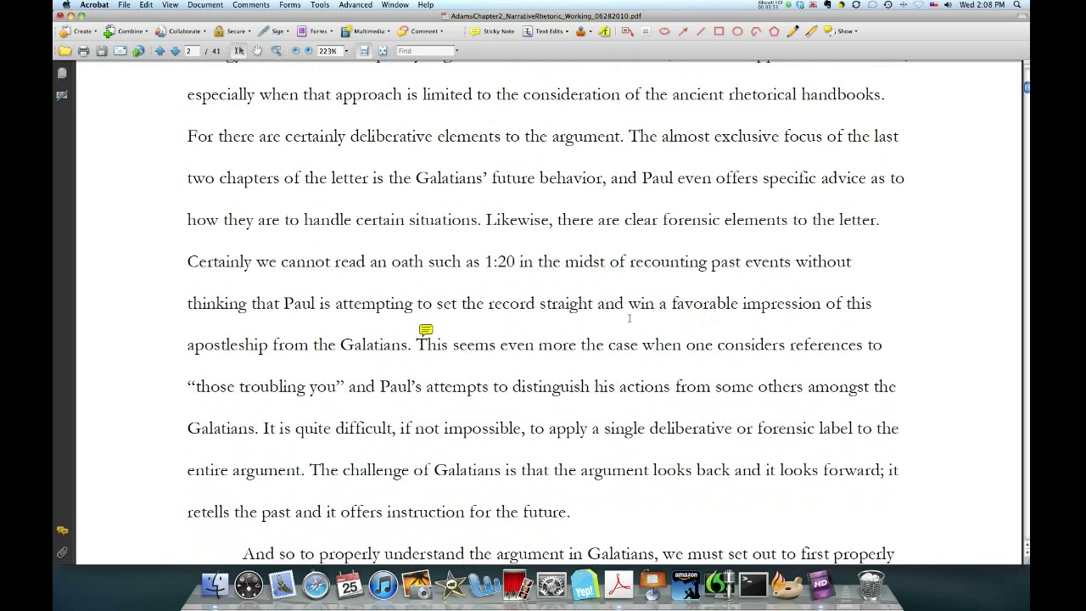
Step: Reopen the first sticky note on page 2 to reread its comment, and close its pop-up again
scroll(628, 318, "up", 5)
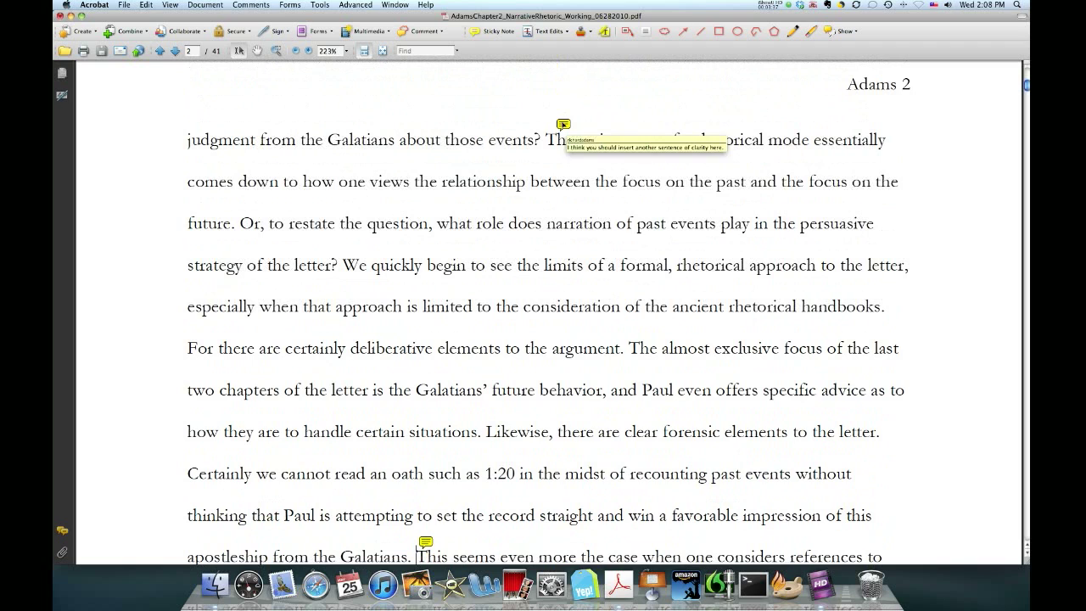
double_click(563, 125)
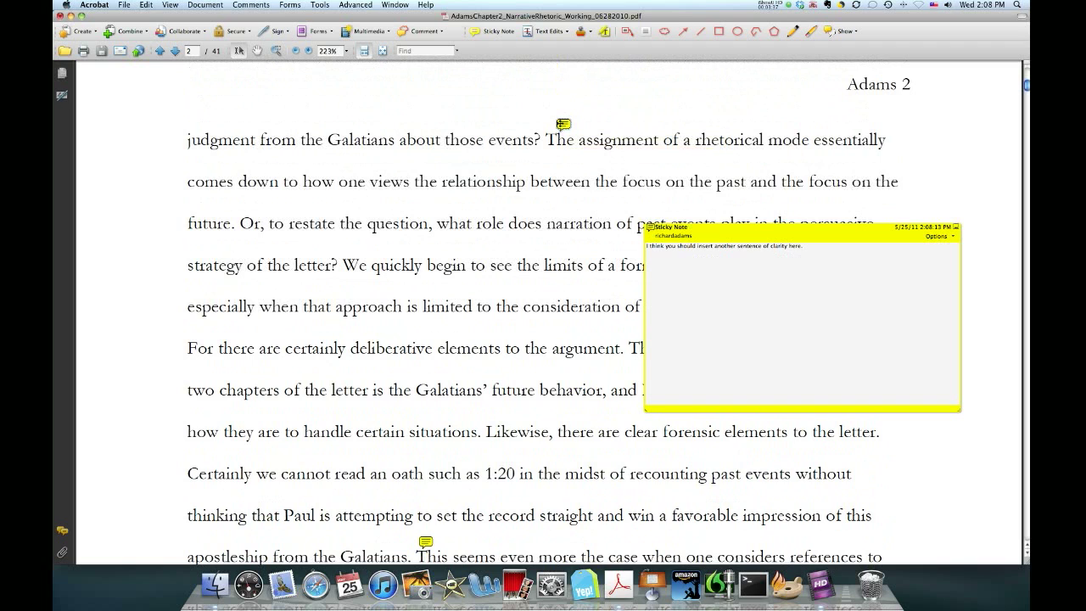
left_click(955, 227)
Step: Add a sticky note on the last page, page 41, and place its icon just below the closing word "Ricoeur."
scroll(550, 316, "down", 10)
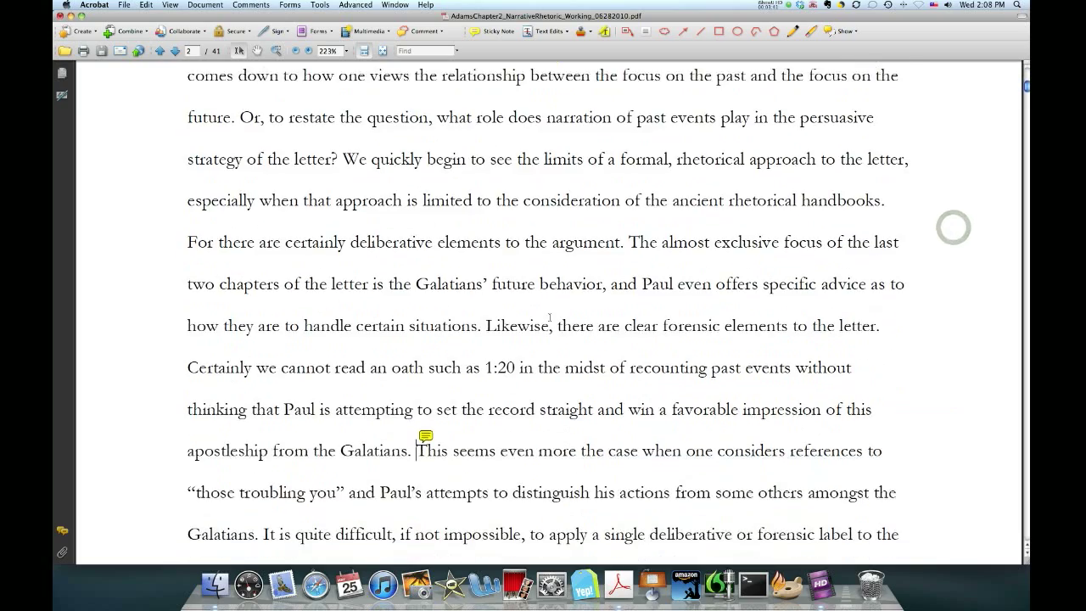
scroll(705, 252, "down", 2)
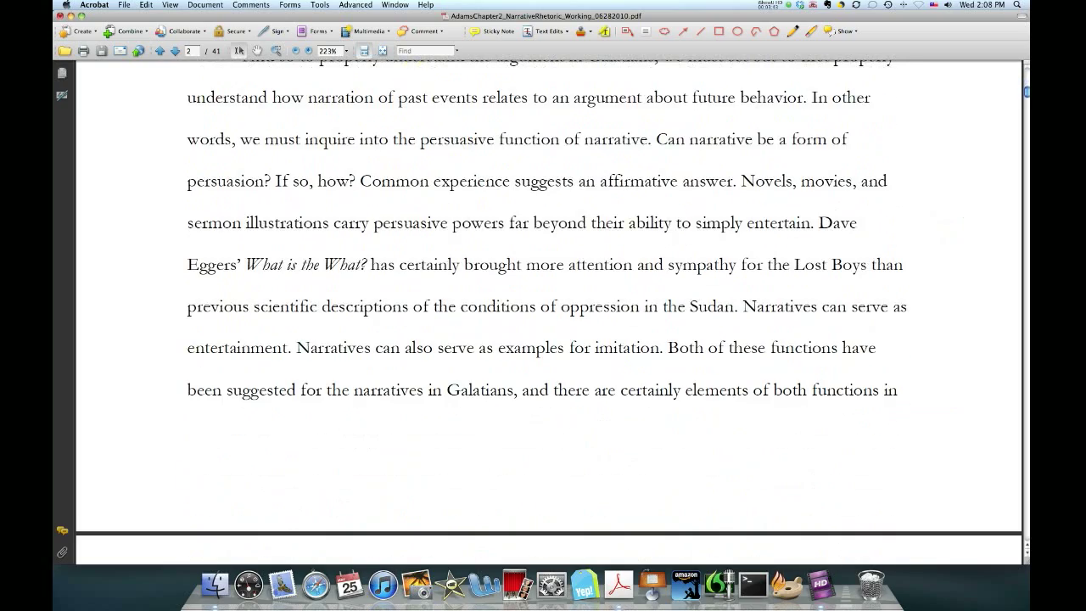
left_click_drag(1026, 92, 1025, 536)
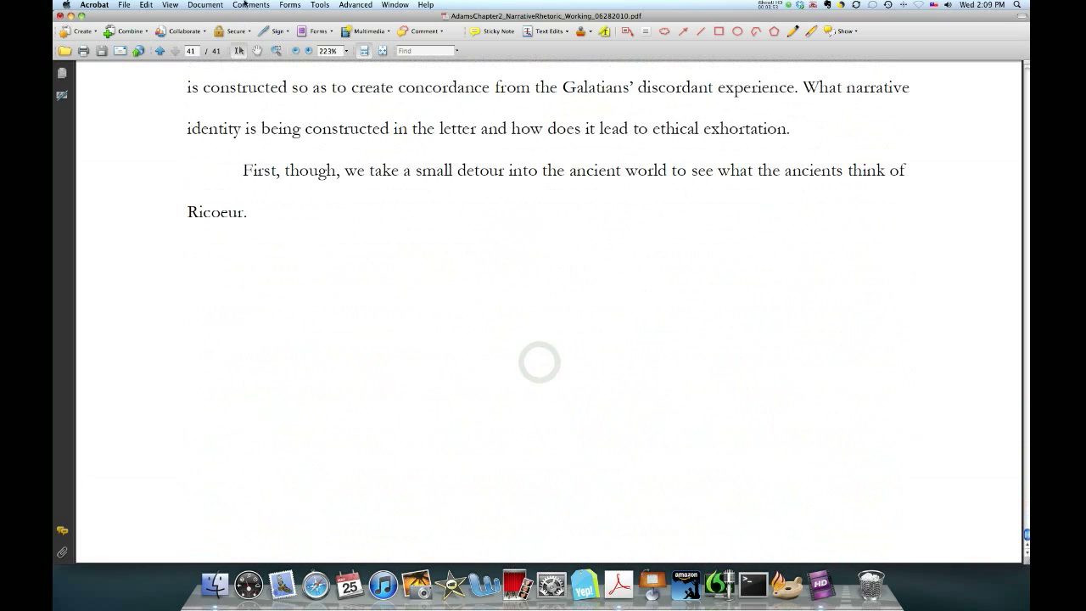
left_click(251, 4)
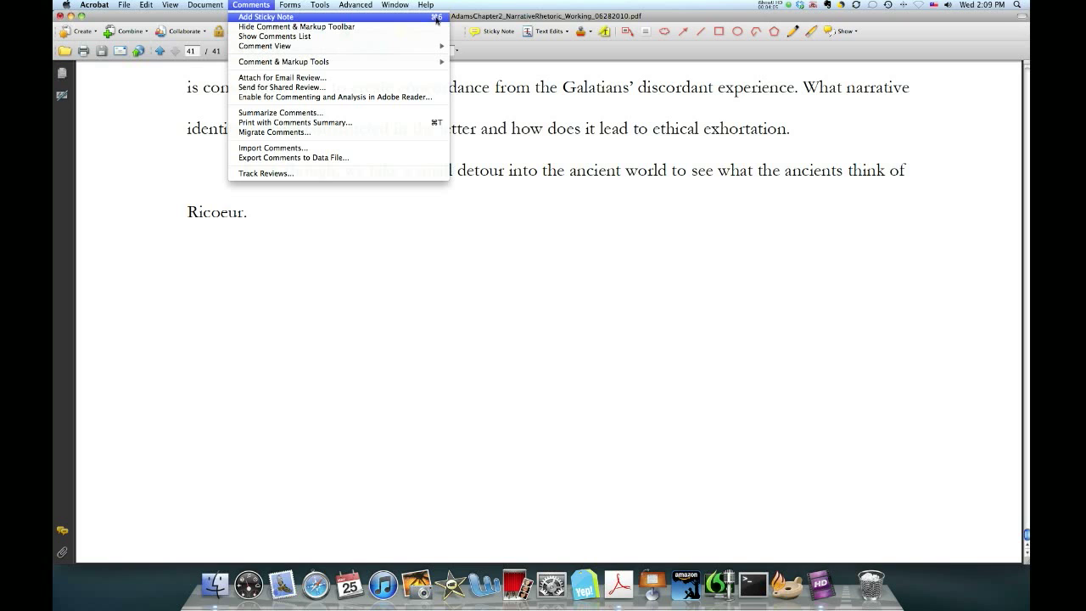
left_click(390, 369)
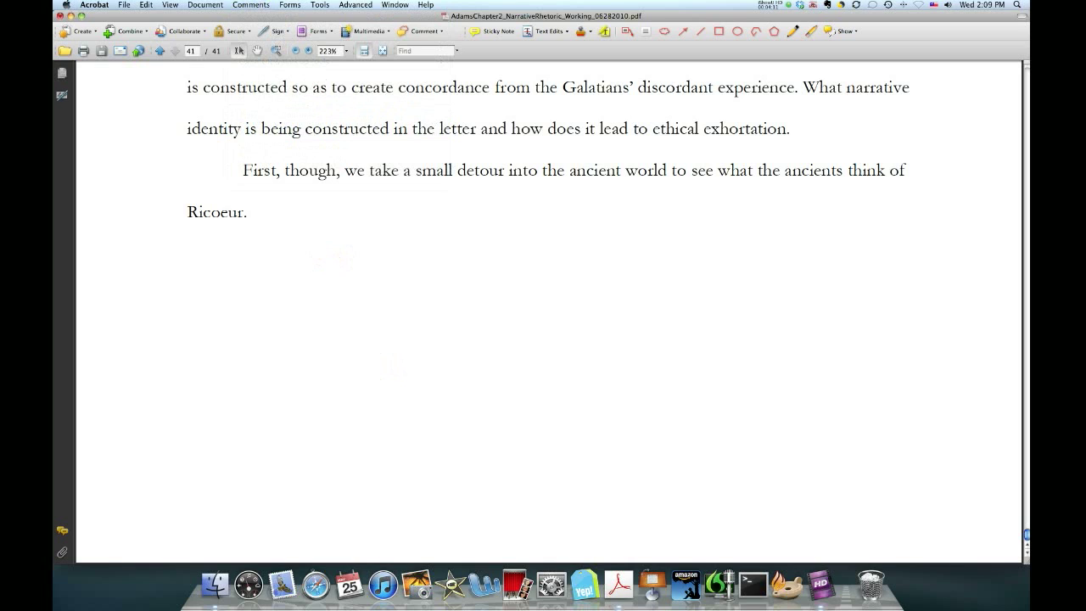
key("super+6")
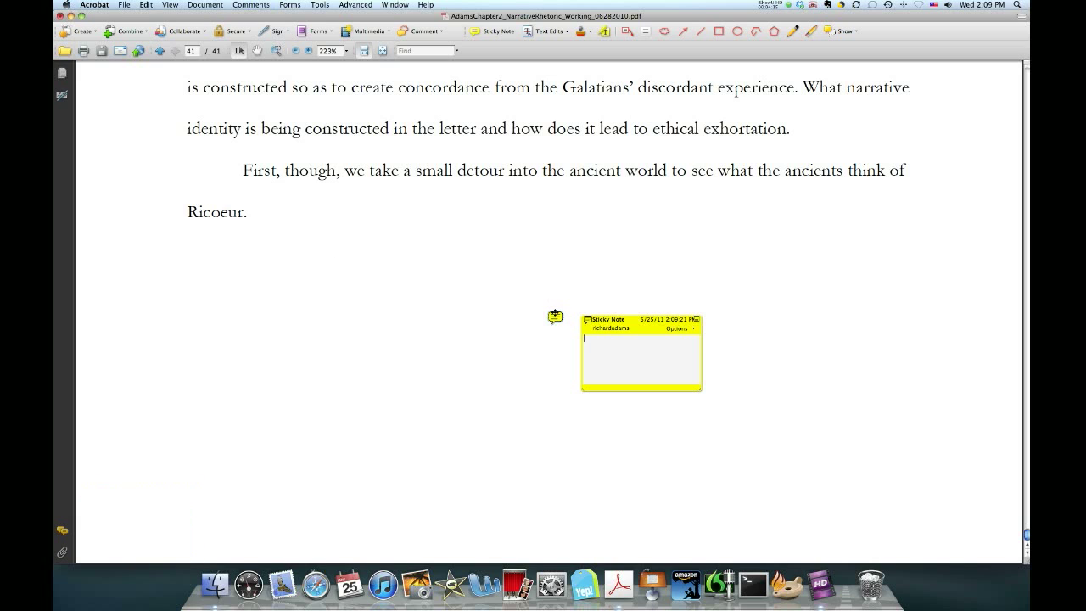
left_click_drag(555, 316, 269, 235)
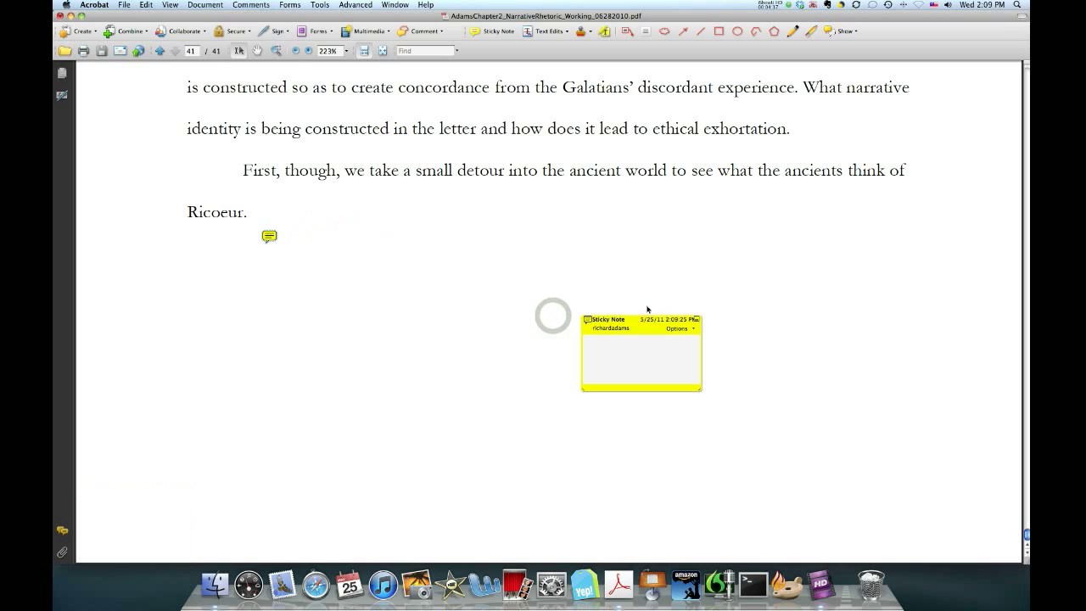
Step: Write "This was an excellent paper. Great job. A+" in the final sticky note, enlarge its pop-up and close it
left_click(646, 363)
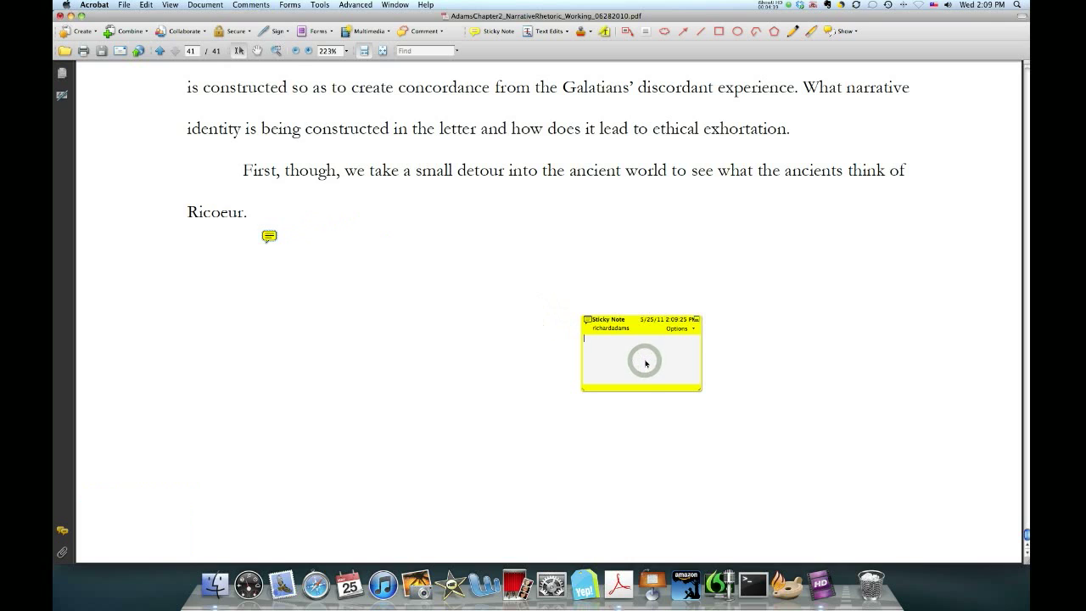
type("This")
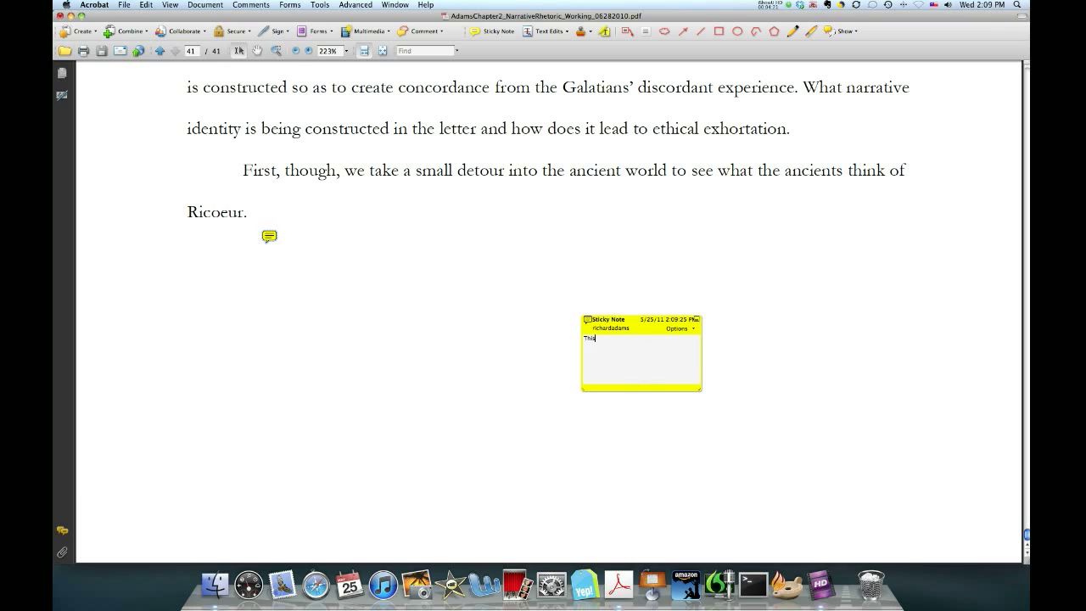
type(" was an exceelent paper. Great job. A")
left_click_drag(701, 390, 778, 420)
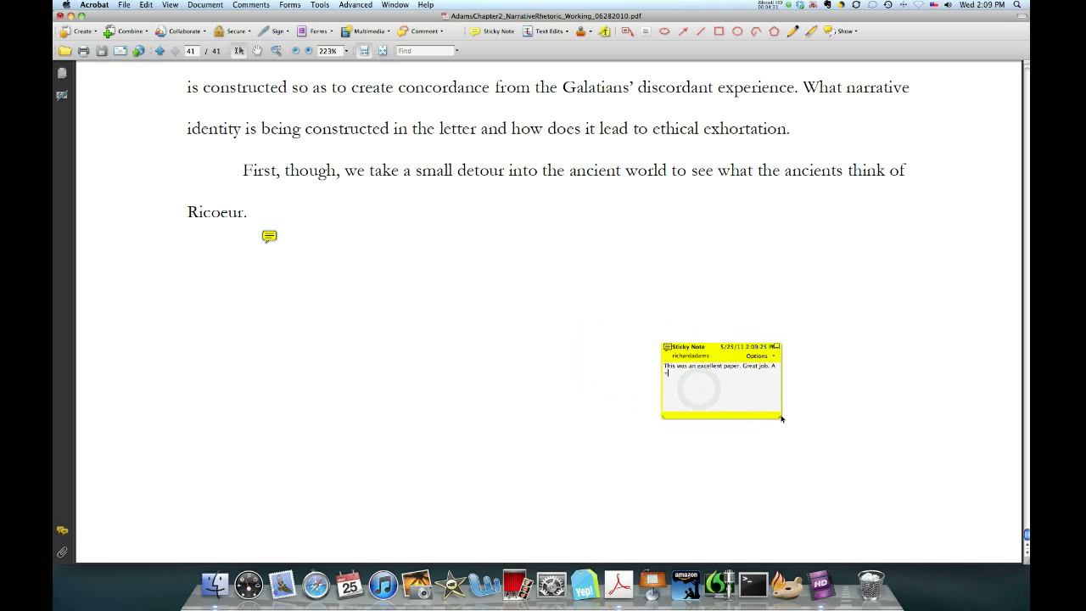
left_click_drag(778, 420, 841, 465)
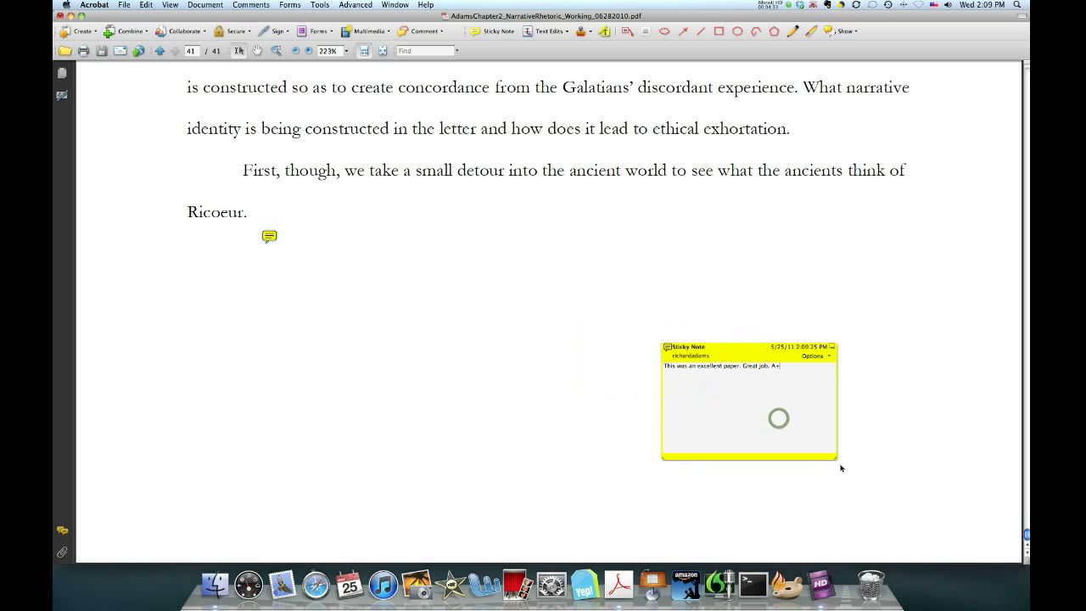
left_click(832, 350)
left_click(472, 368)
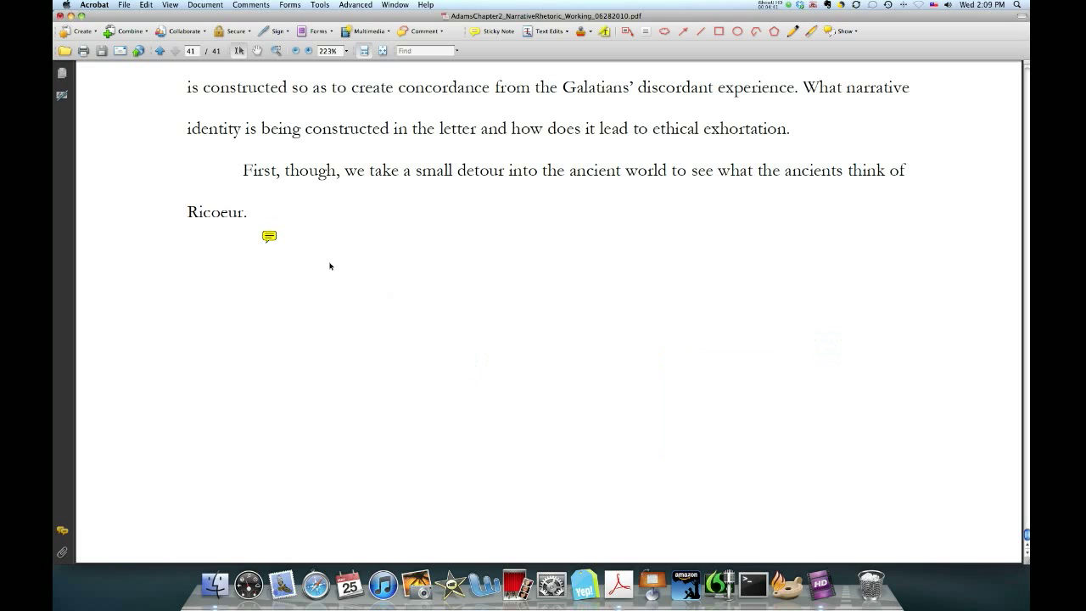
left_click(124, 7)
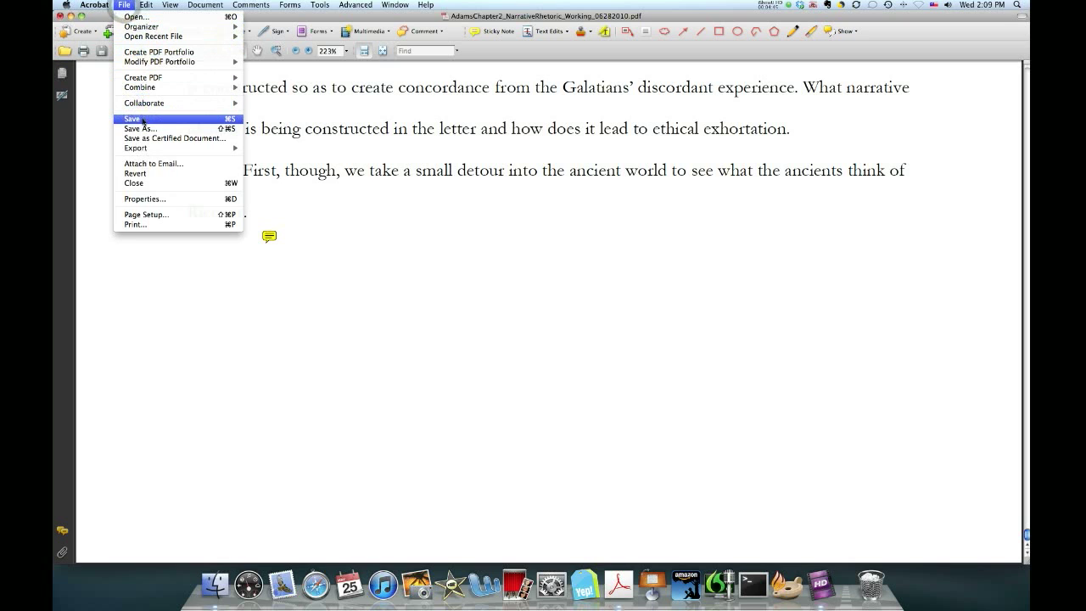
left_click(144, 121)
left_click(346, 150)
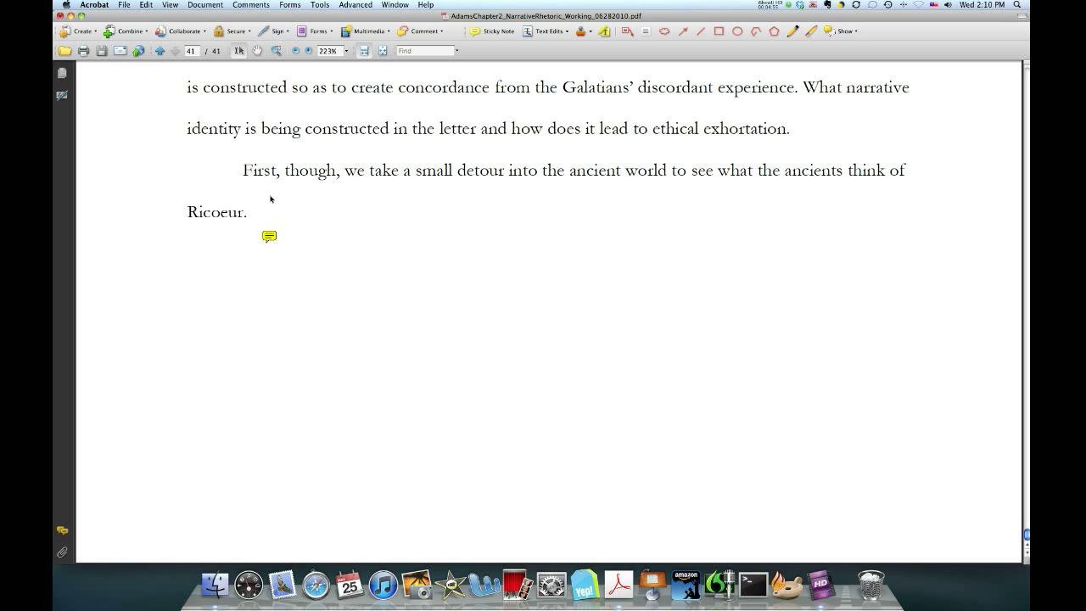
Step: Save a copy of the commented document to the Desktop as PaperWithComments.pdf
left_click(124, 5)
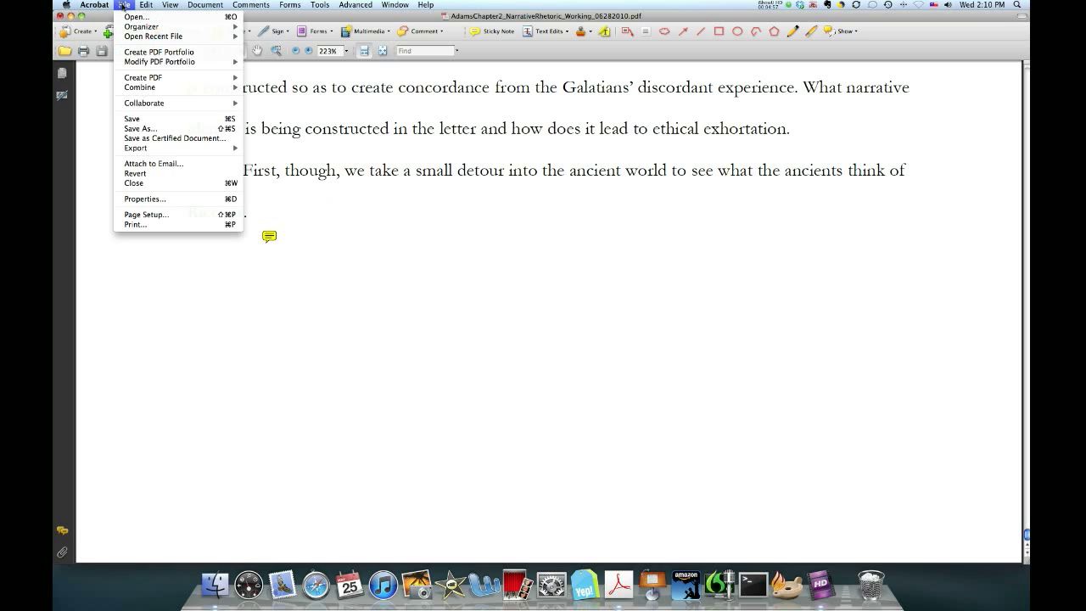
left_click(139, 128)
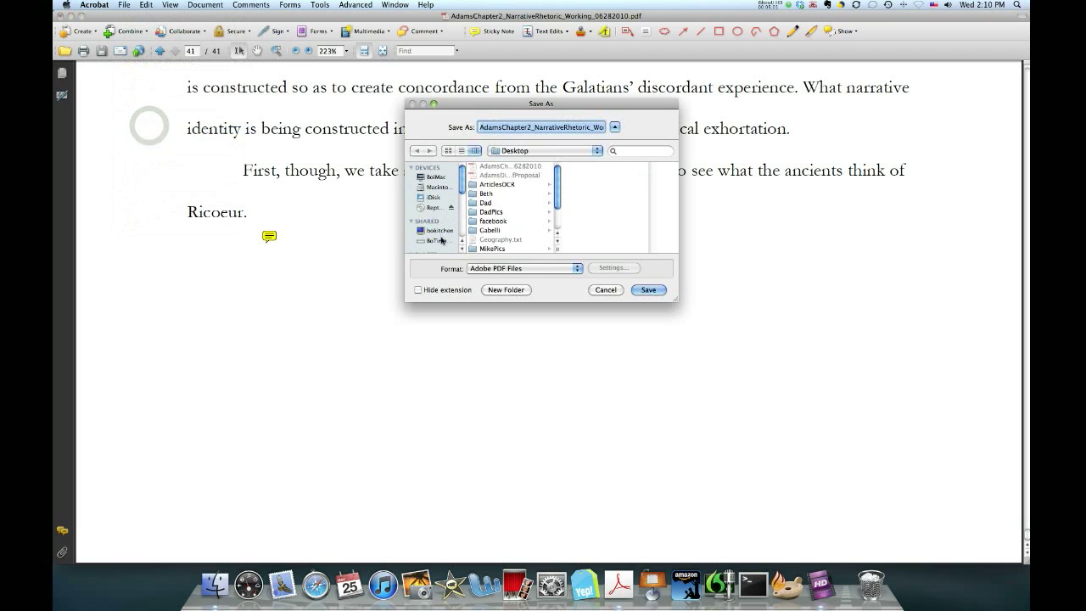
scroll(434, 231, "down", 3)
scroll(441, 240, "up", 1)
left_click(439, 241)
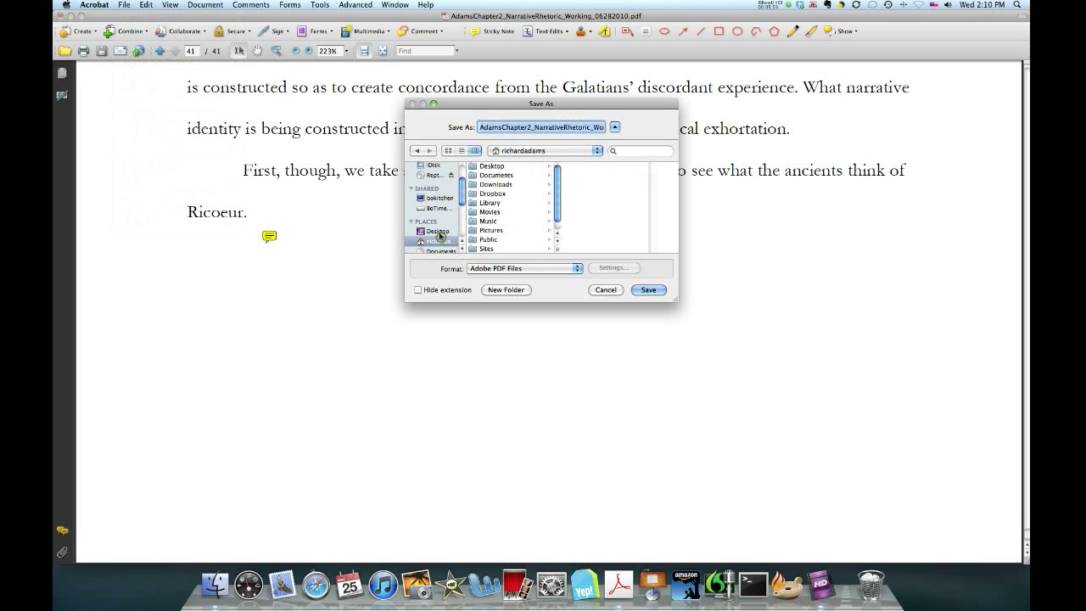
left_click(438, 231)
type("P")
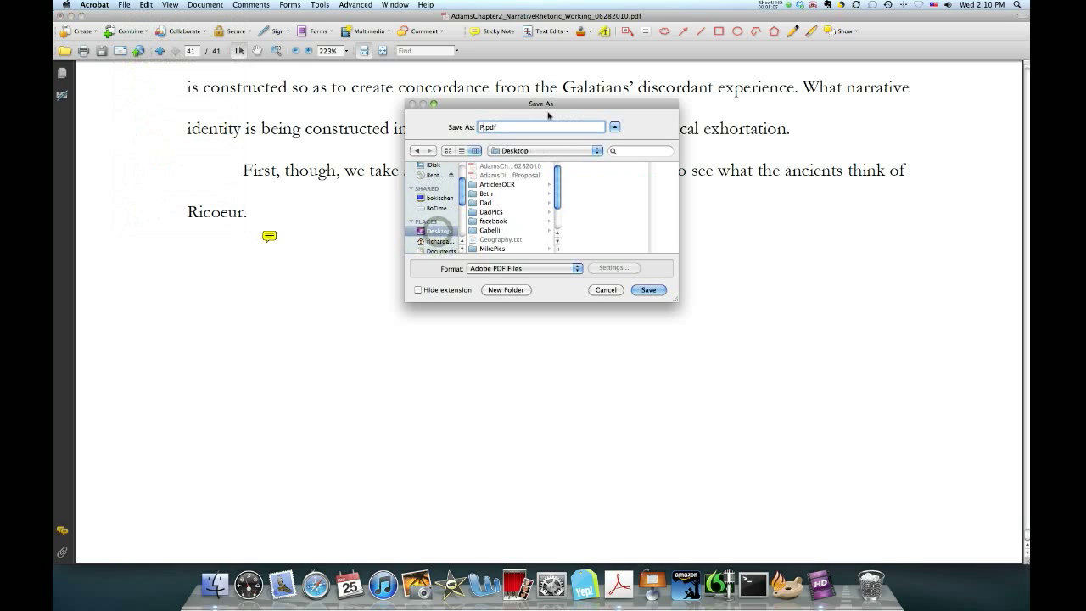
type("aperWithComme")
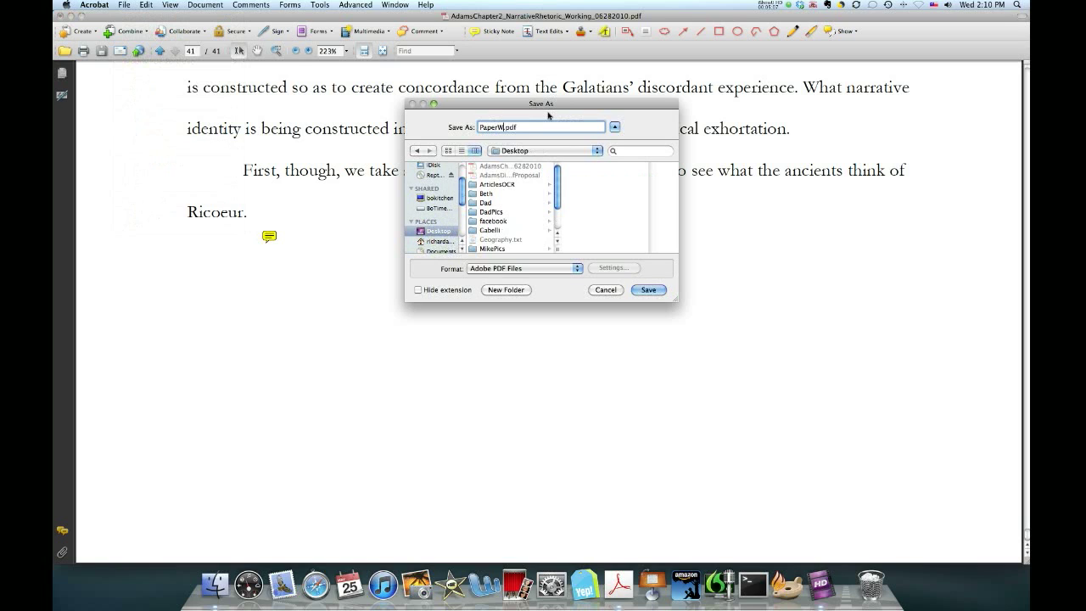
type("nts")
key("Return")
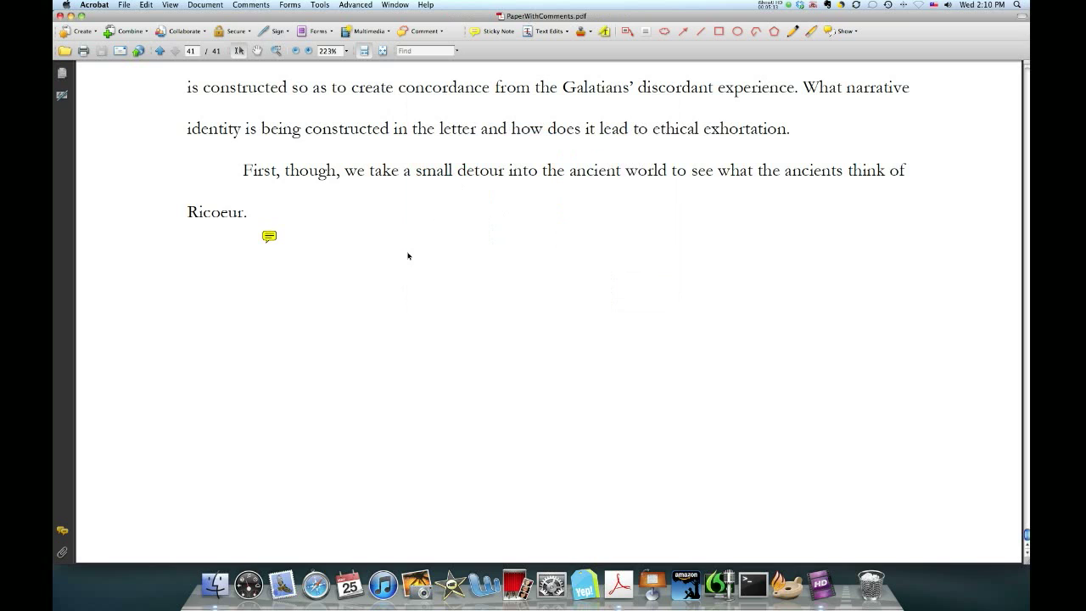
Step: Look over the end of the saved paper and reopen the final sticky note to check its comment, closing it again
scroll(402, 269, "up", 3)
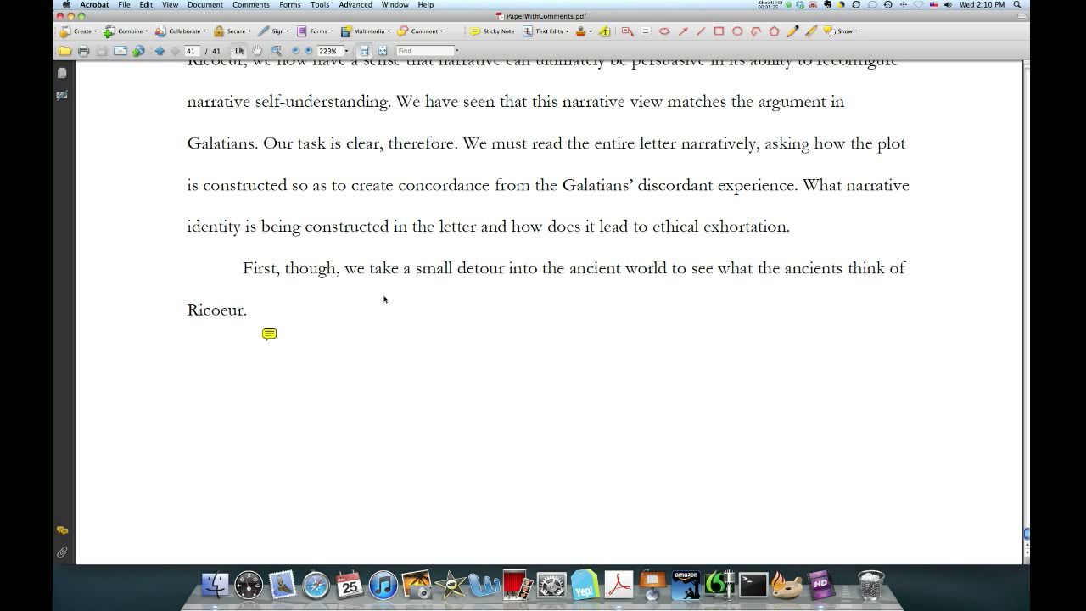
scroll(385, 299, "up", 2)
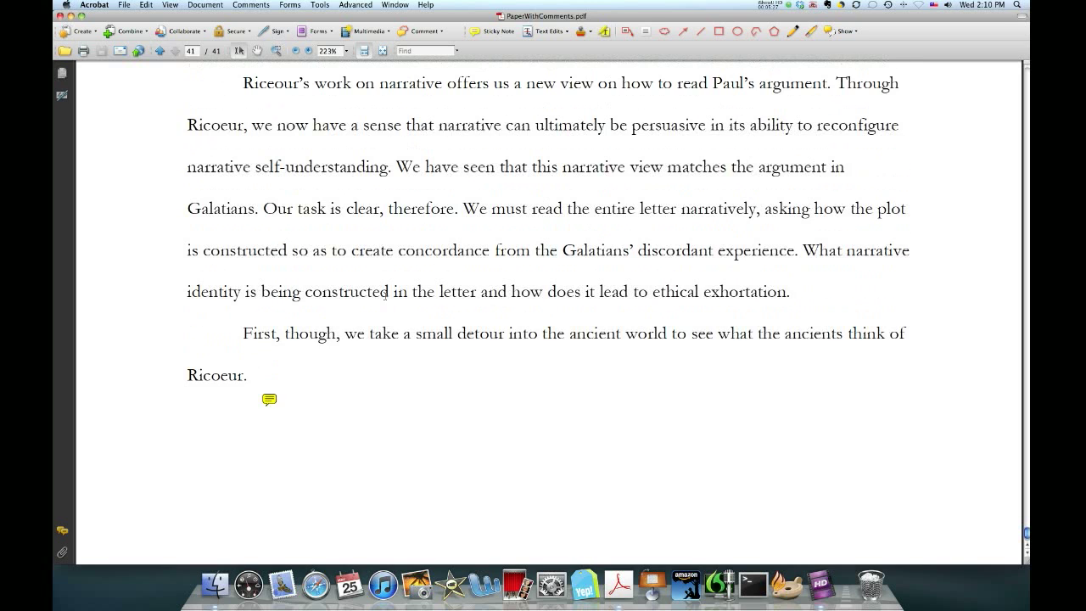
scroll(385, 294, "up", 2)
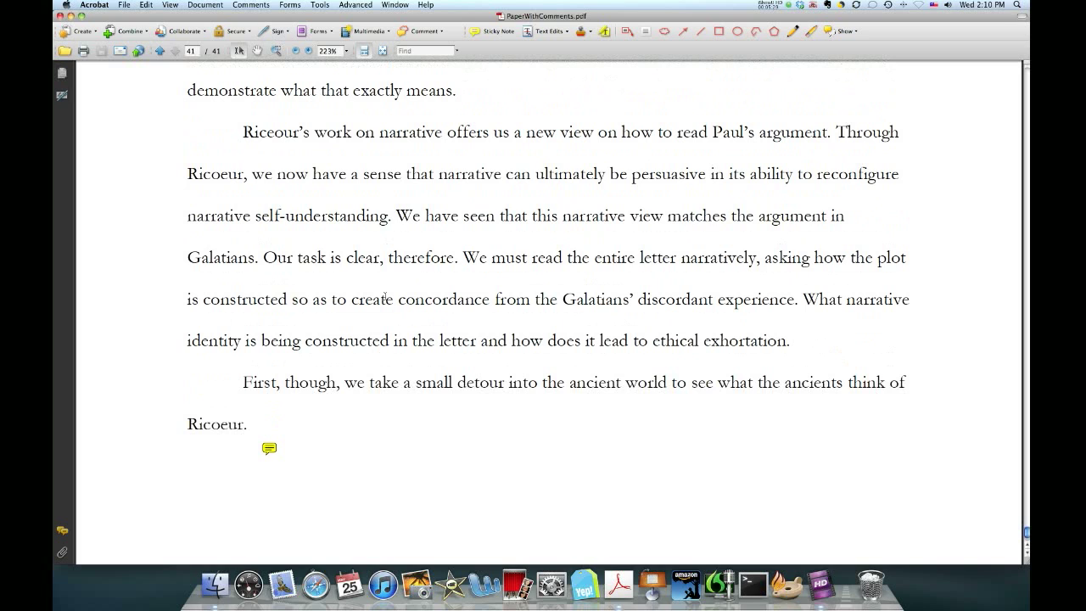
scroll(404, 361, "up", 3)
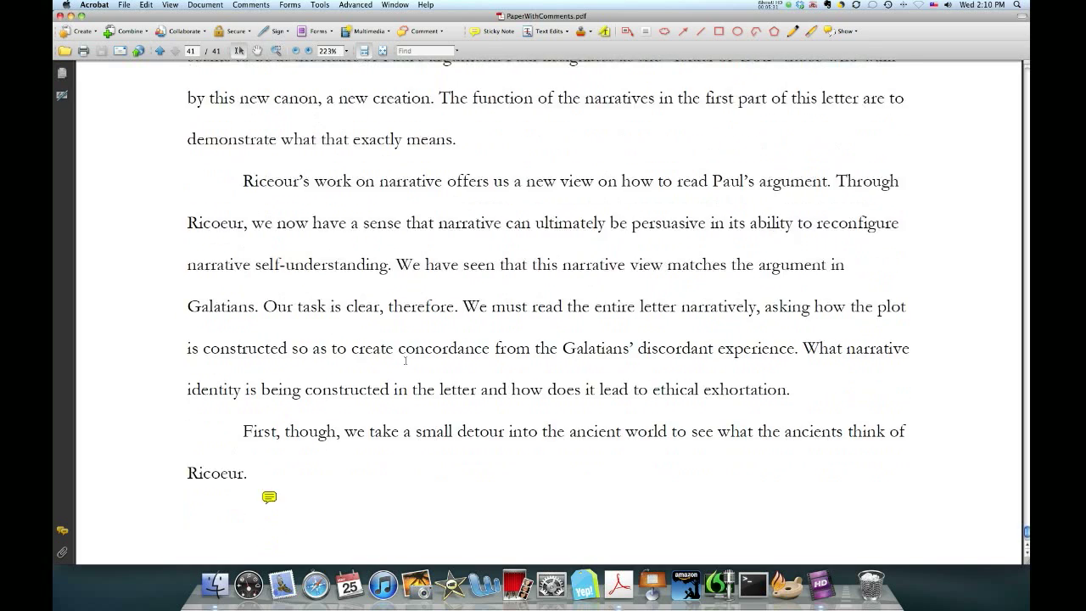
scroll(407, 363, "down", 5)
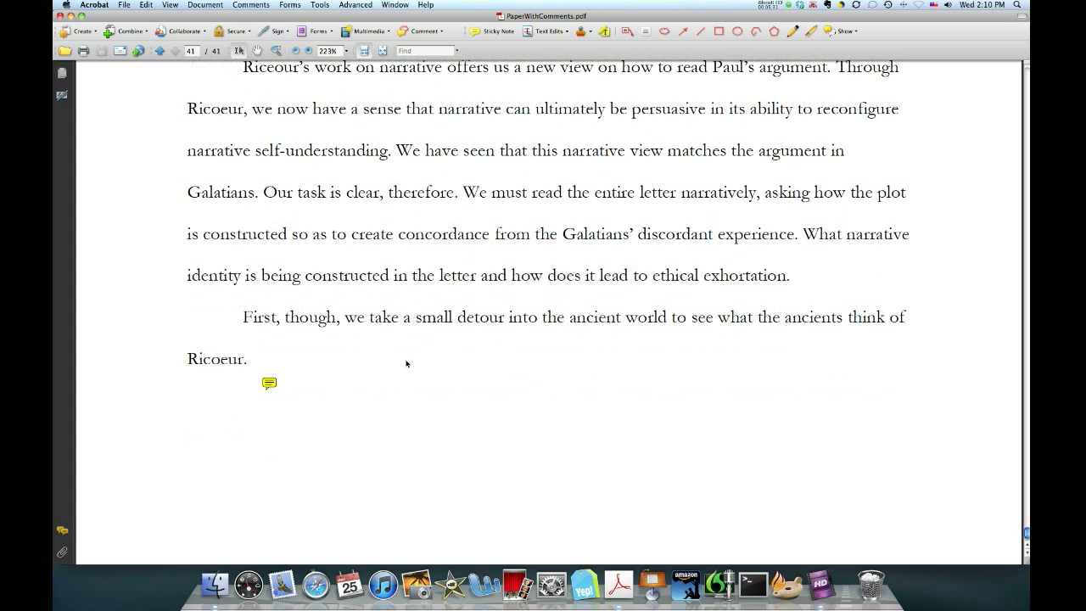
double_click(270, 383)
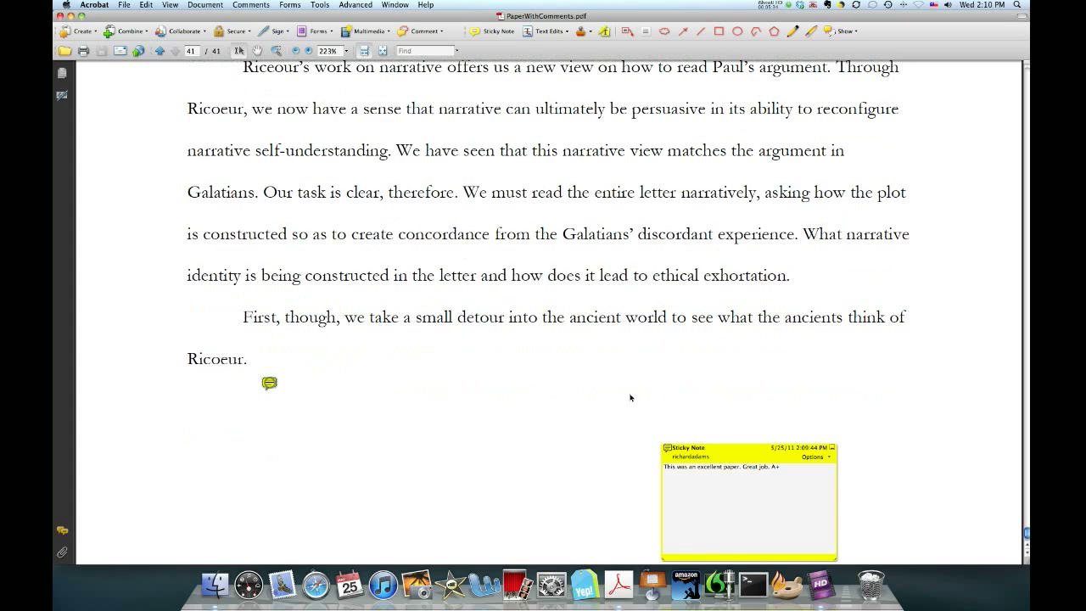
left_click(831, 450)
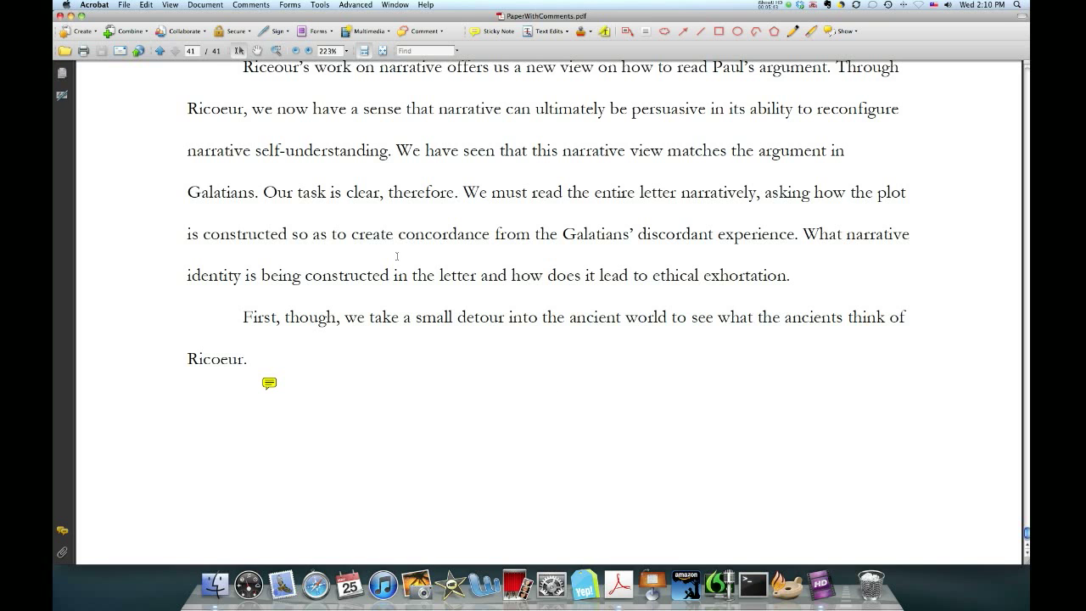
Step: Create a PDF comment summary of all comments on pages 1 to 41, using document and comments with sequence numbers on separate pages
scroll(396, 256, "up", 5)
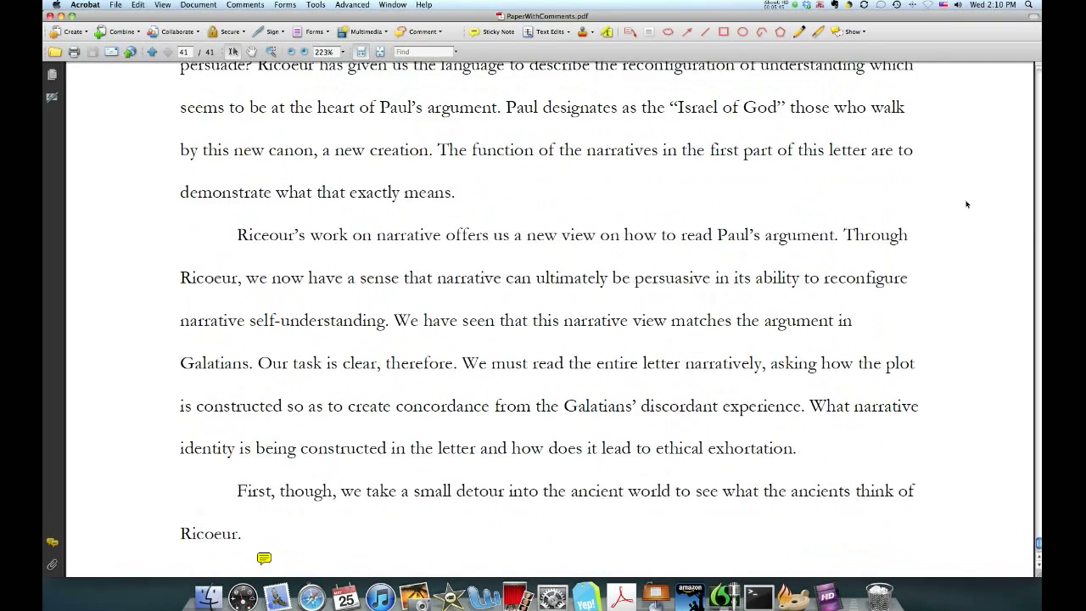
scroll(945, 444, "down", 3)
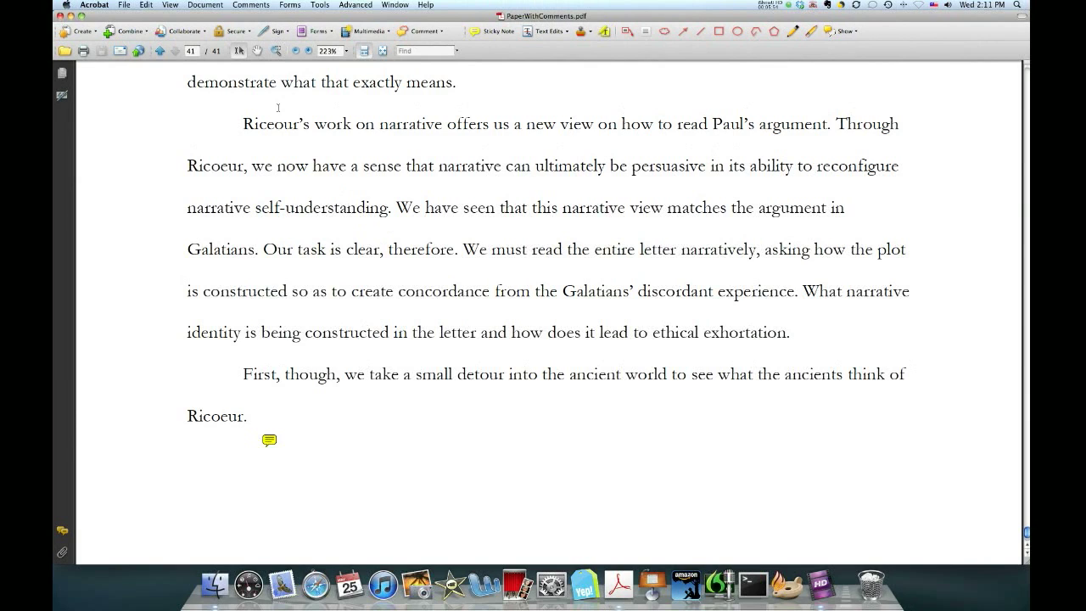
left_click(257, 4)
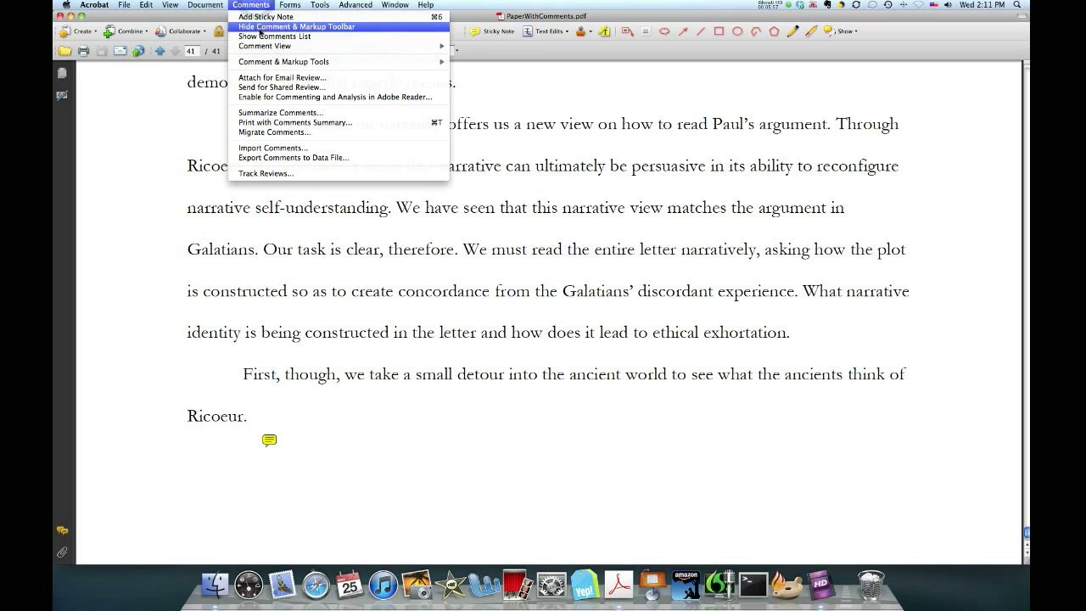
left_click(289, 113)
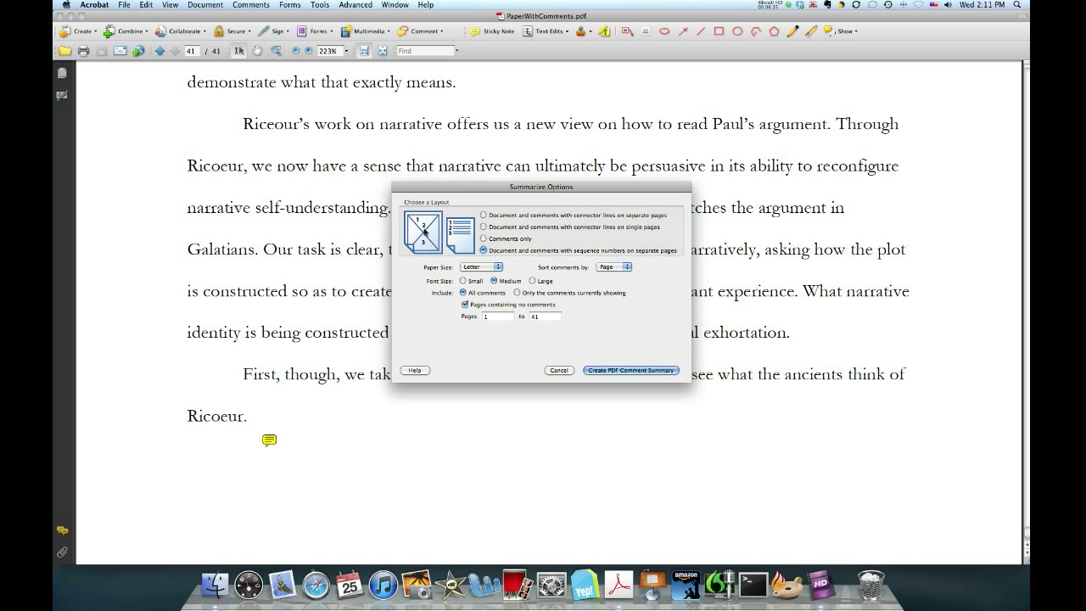
left_click(483, 216)
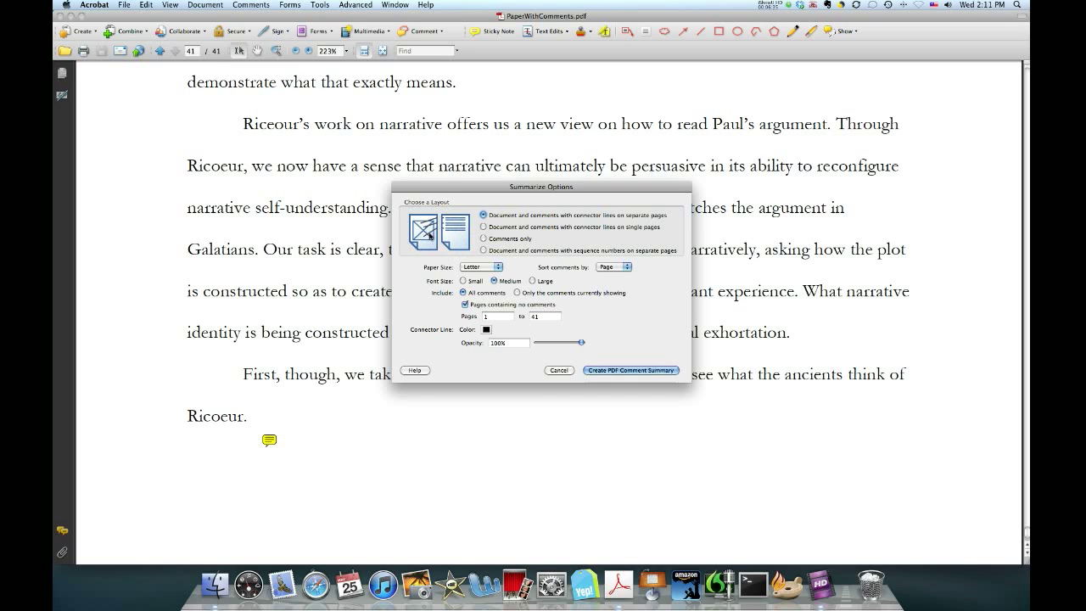
left_click(484, 228)
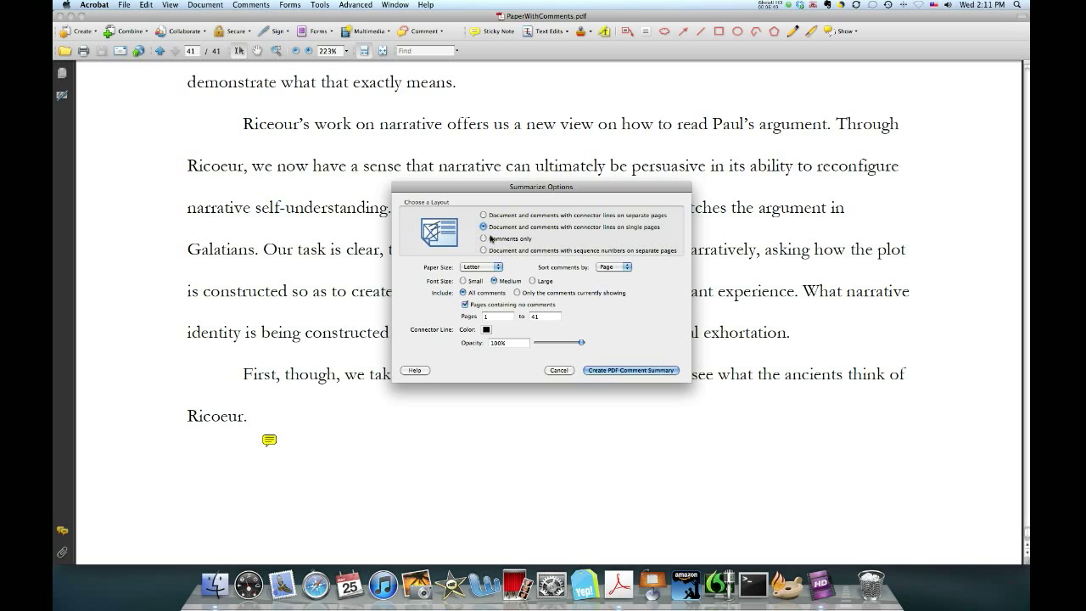
left_click(483, 241)
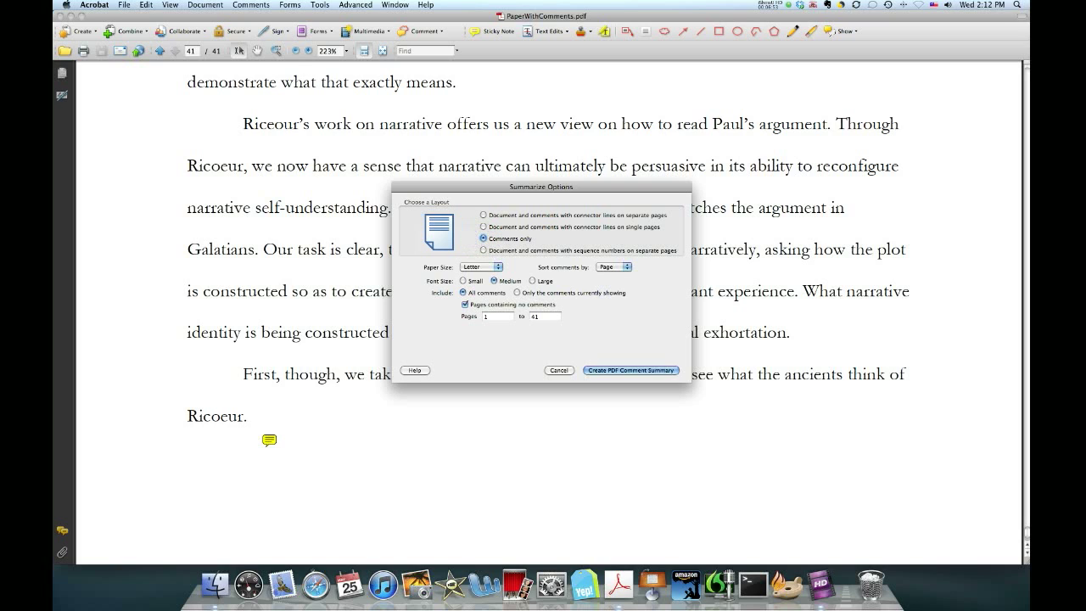
left_click(483, 252)
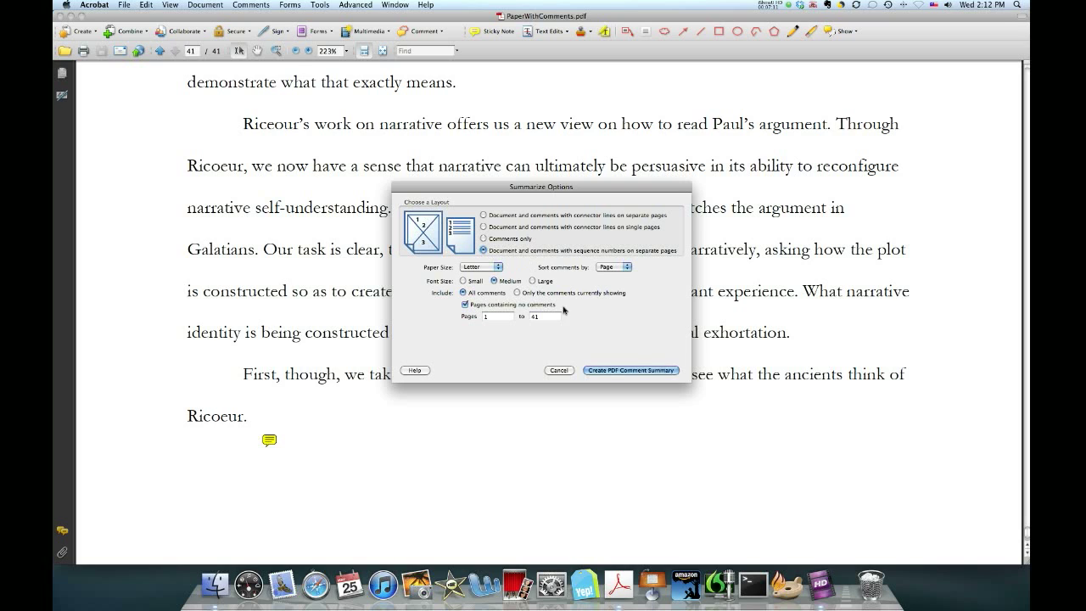
left_click(632, 370)
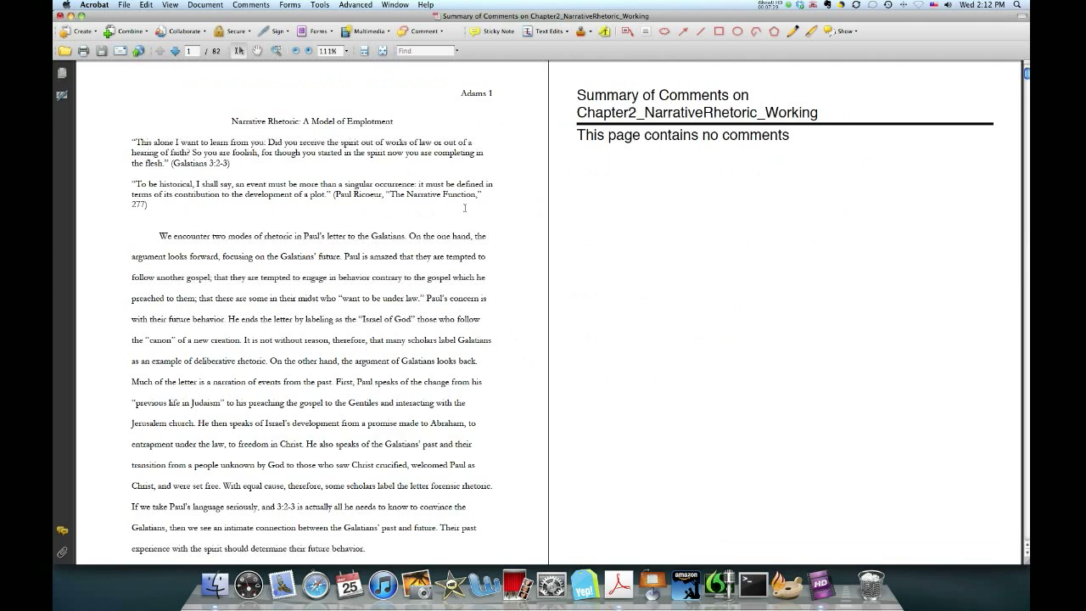
Step: Look over the comment summary from its first page to its last, comparing the numbered notes with the comments listed alongside
scroll(334, 222, "down", 3)
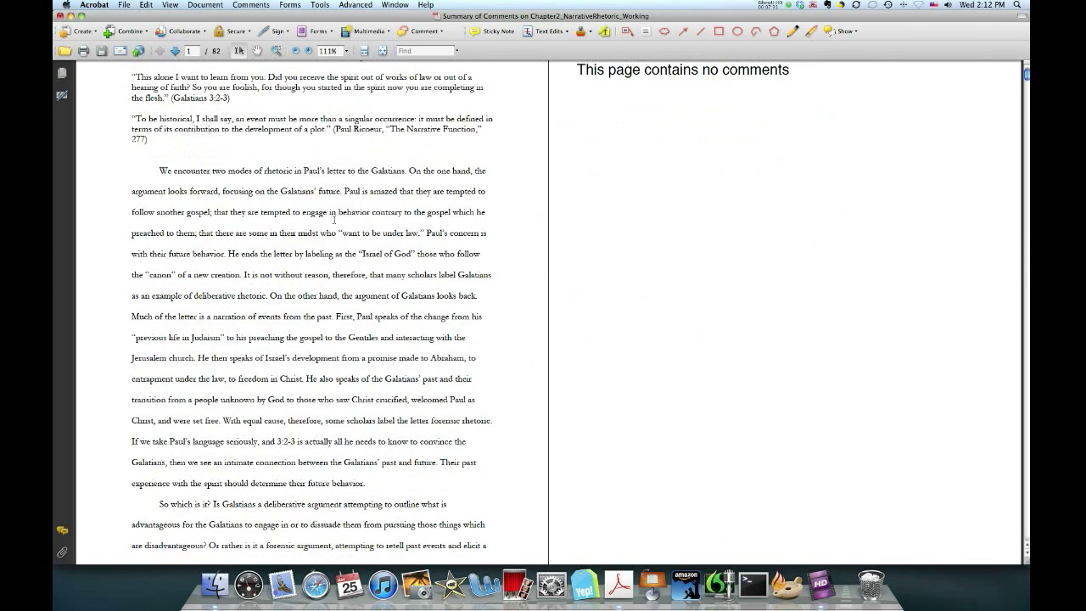
scroll(715, 189, "up", 3)
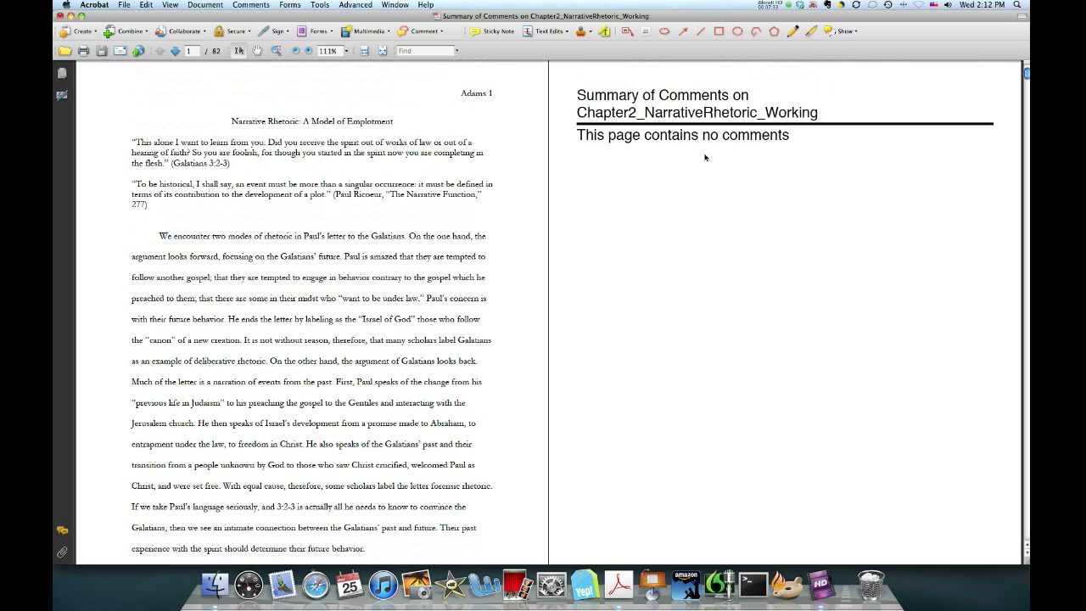
scroll(533, 196, "down", 20)
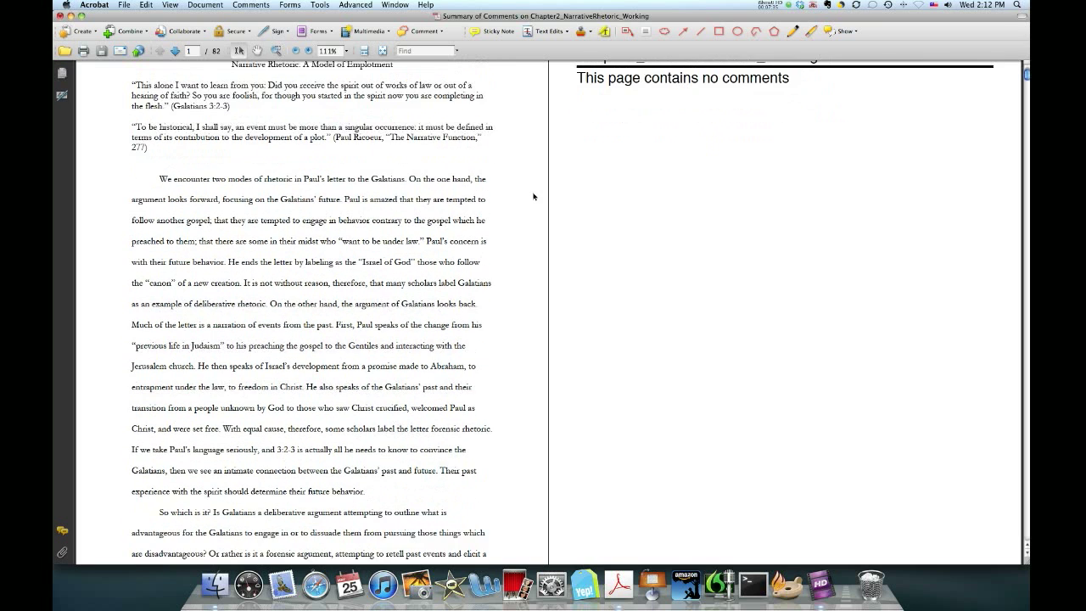
scroll(533, 196, "down", 7)
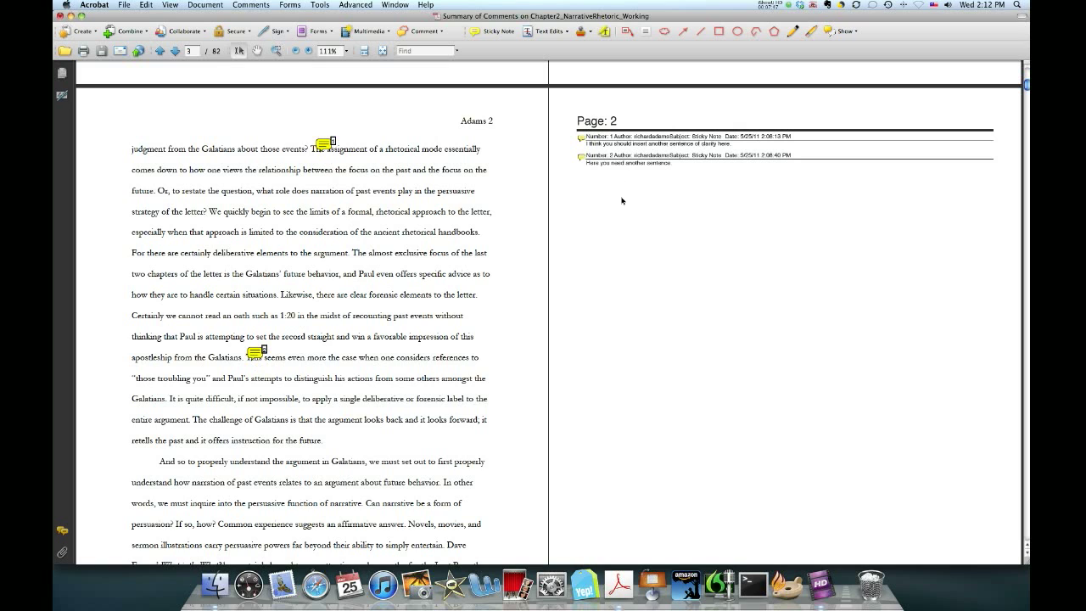
left_click_drag(1025, 88, 1027, 549)
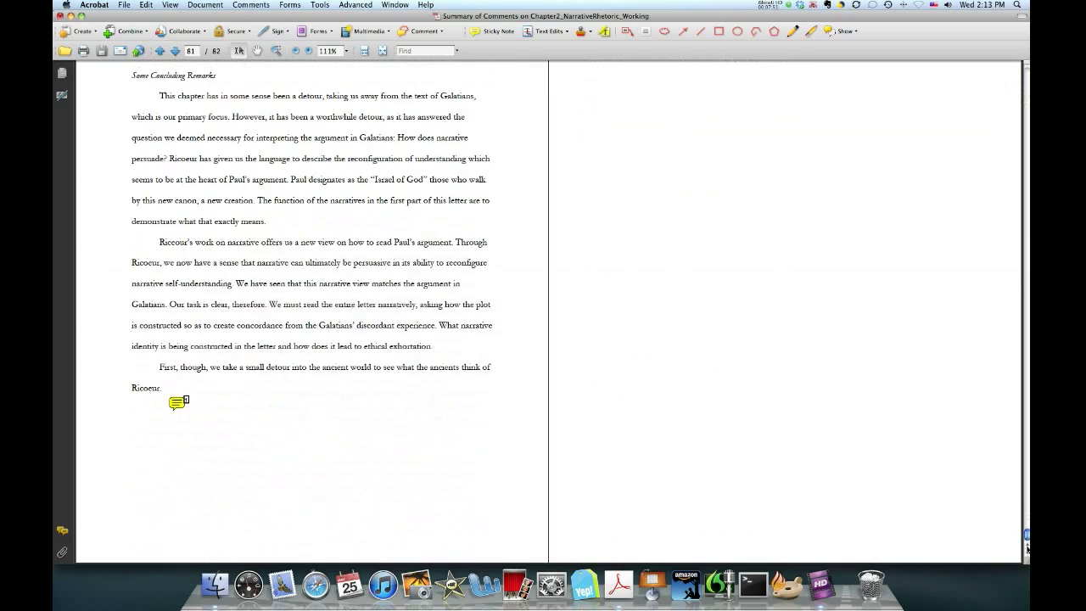
scroll(165, 409, "up", 5)
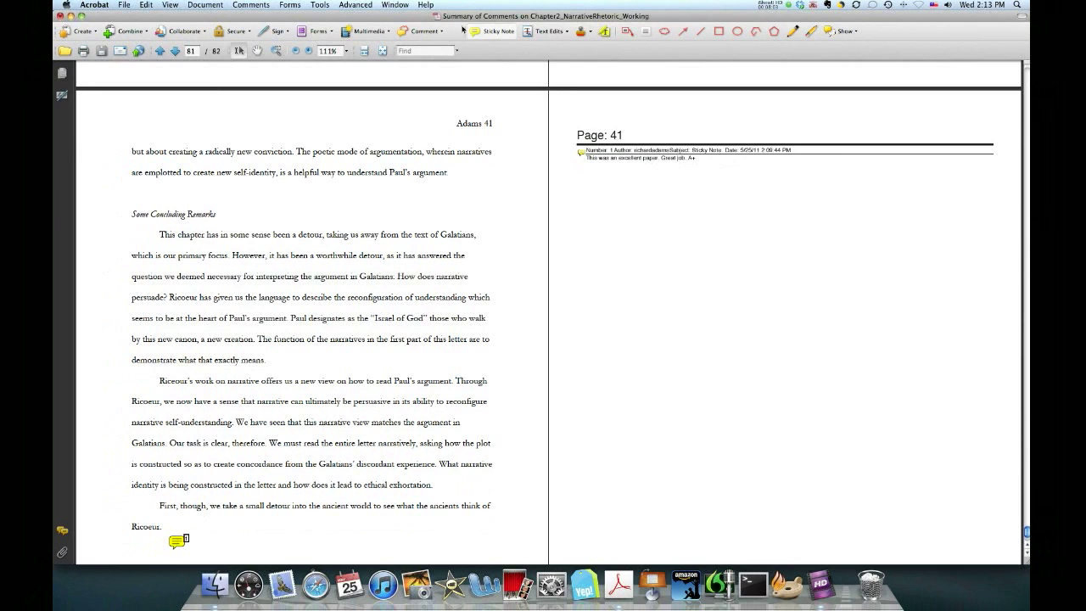
Step: Save the comment summary to the Desktop as a PDF named "PaperWithSummaryComments_" followed by the author's surname
left_click(124, 5)
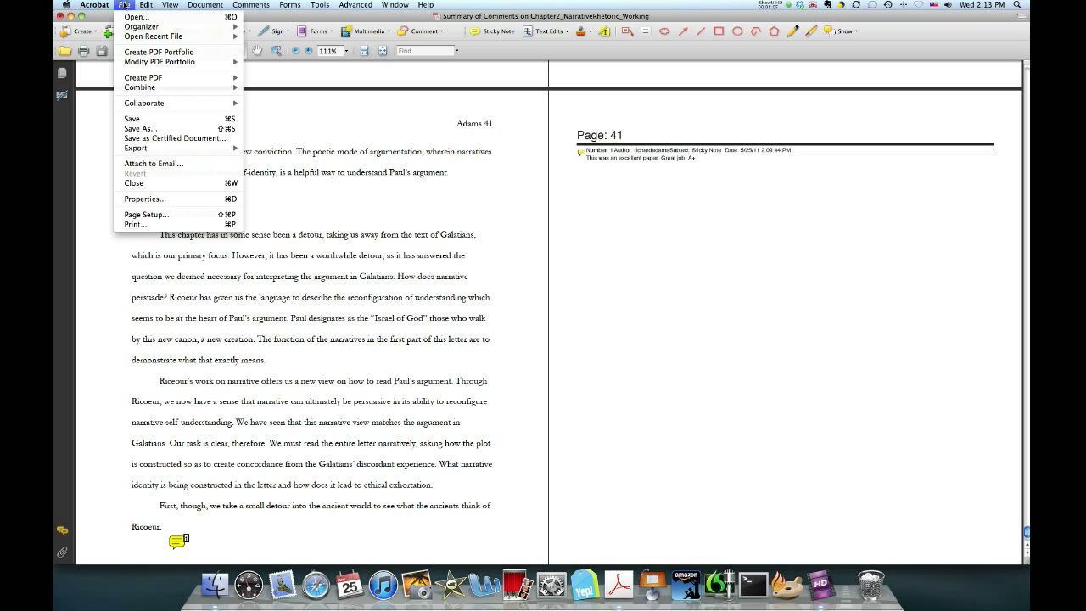
left_click(156, 128)
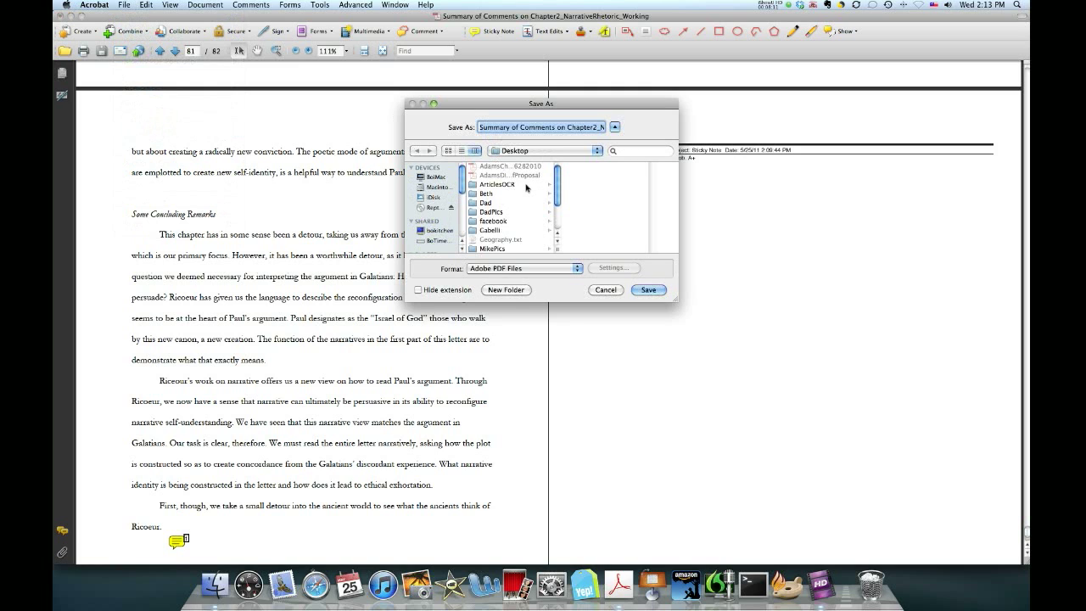
type("PaperWithSummary")
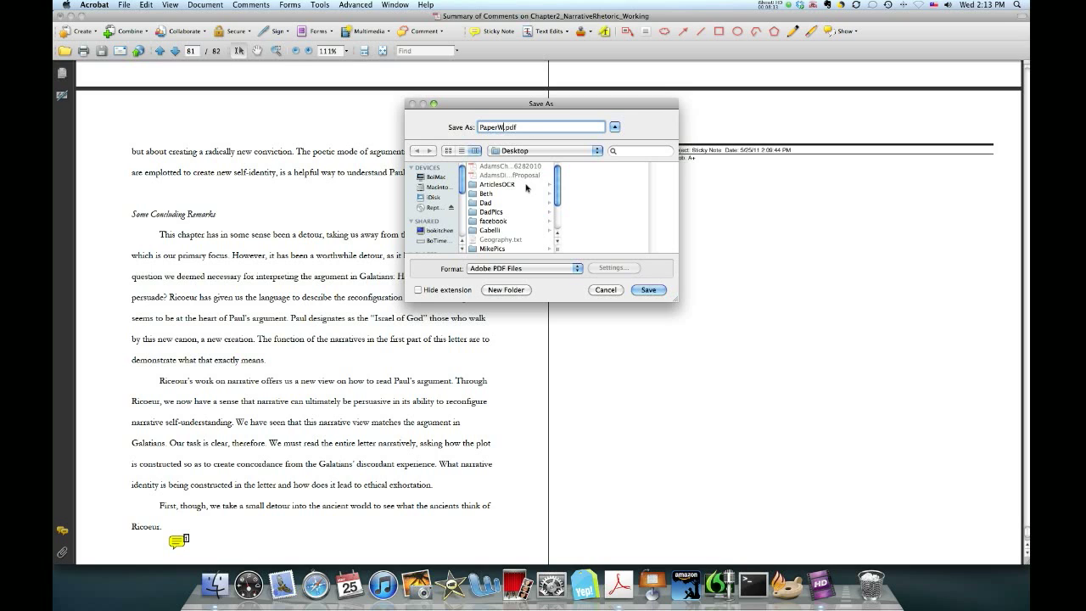
type("Comments_Adams")
left_click(634, 288)
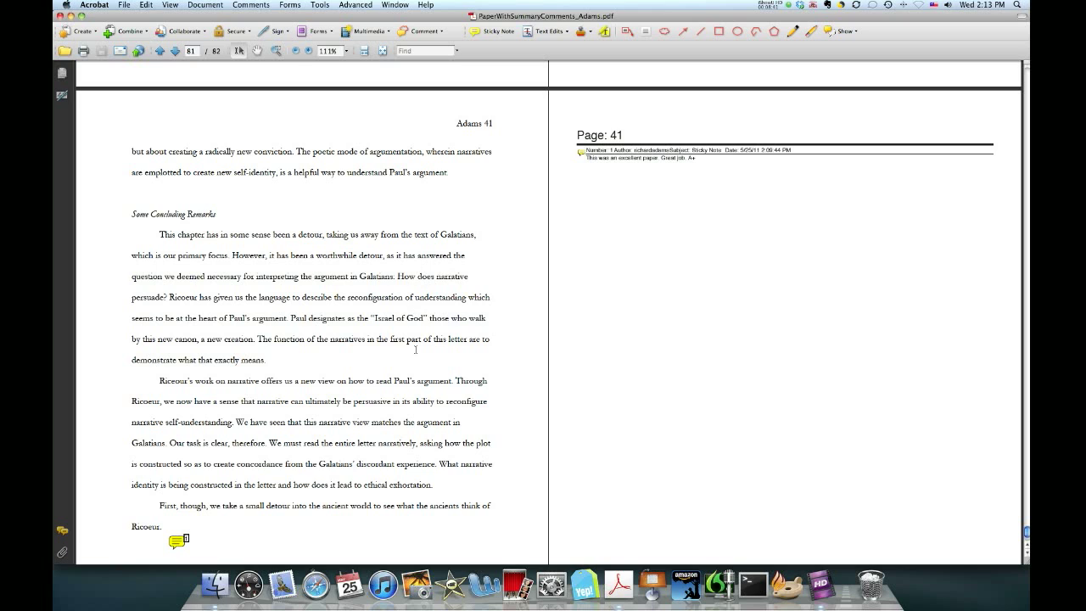
Step: Quit Acrobat and launch Adobe Reader from the Adobe Reader 8 folder in Applications, dismissing its Beyond Adobe Reader window
left_click(100, 5)
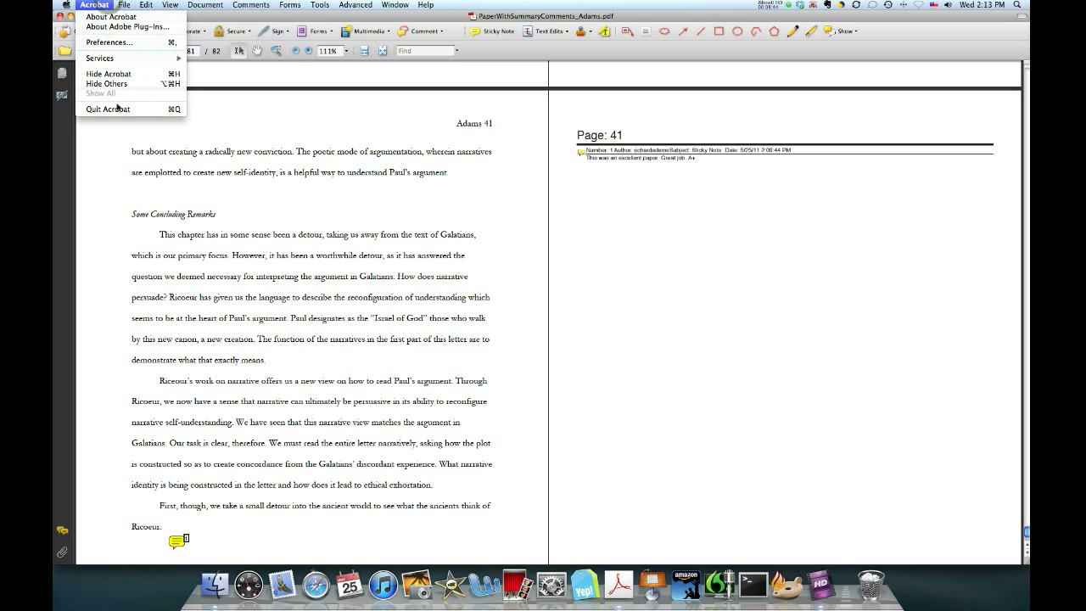
left_click(118, 109)
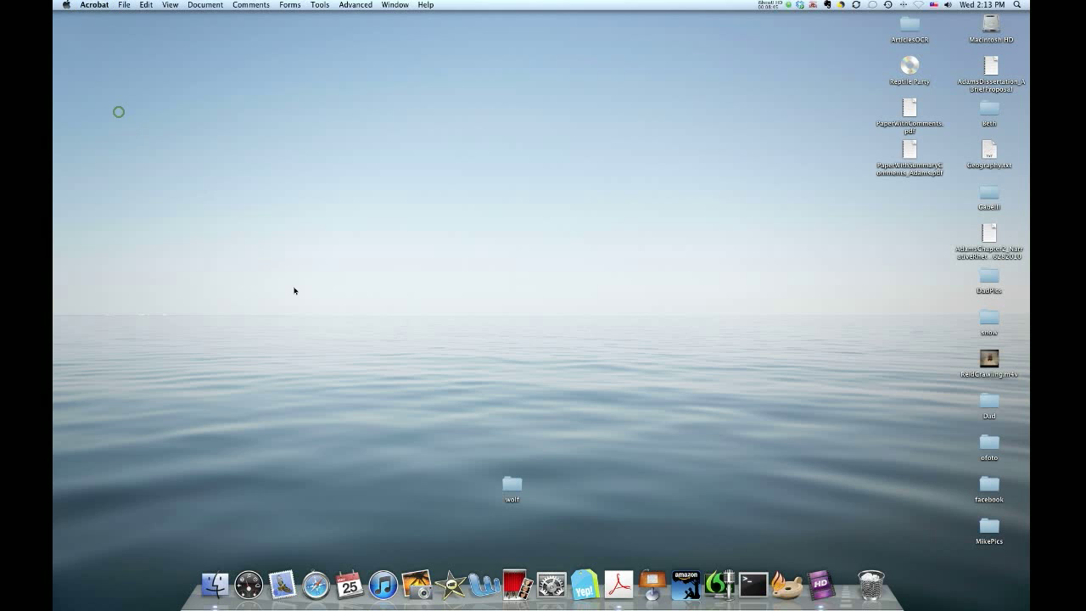
left_click(214, 583)
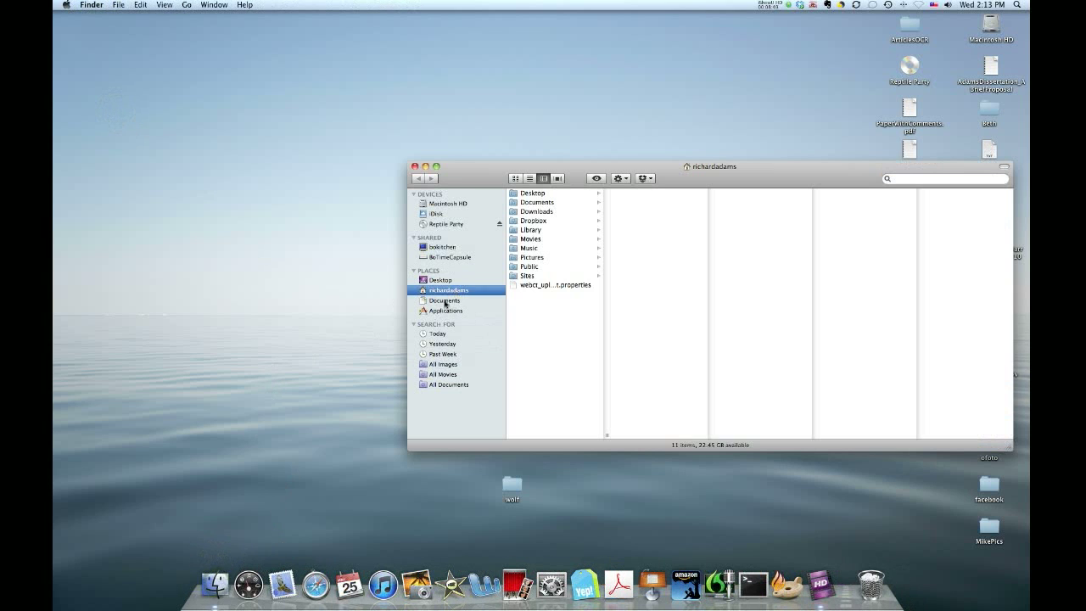
left_click(442, 310)
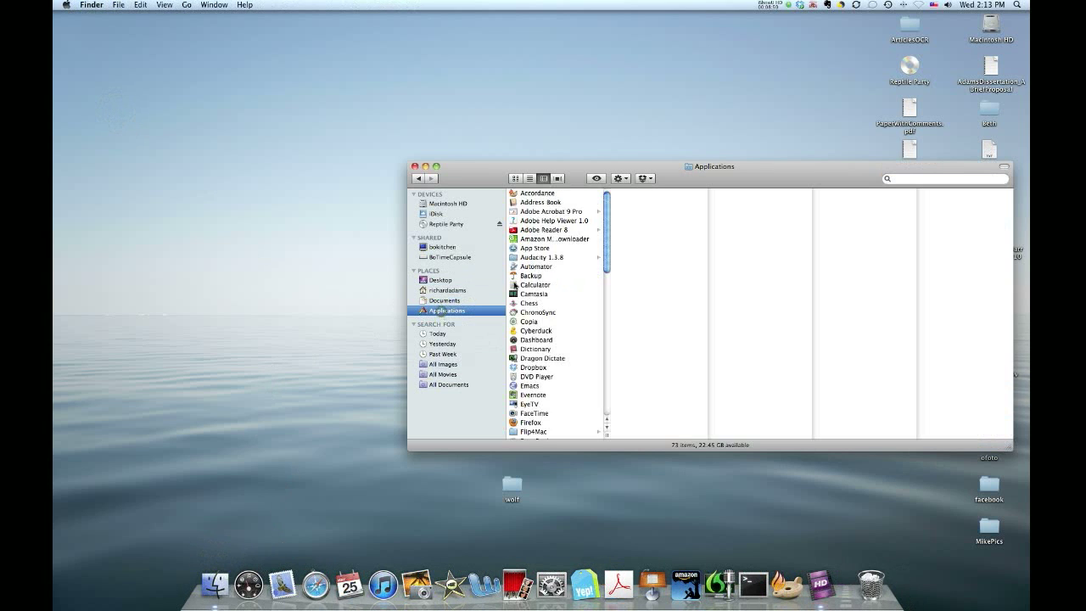
left_click(556, 230)
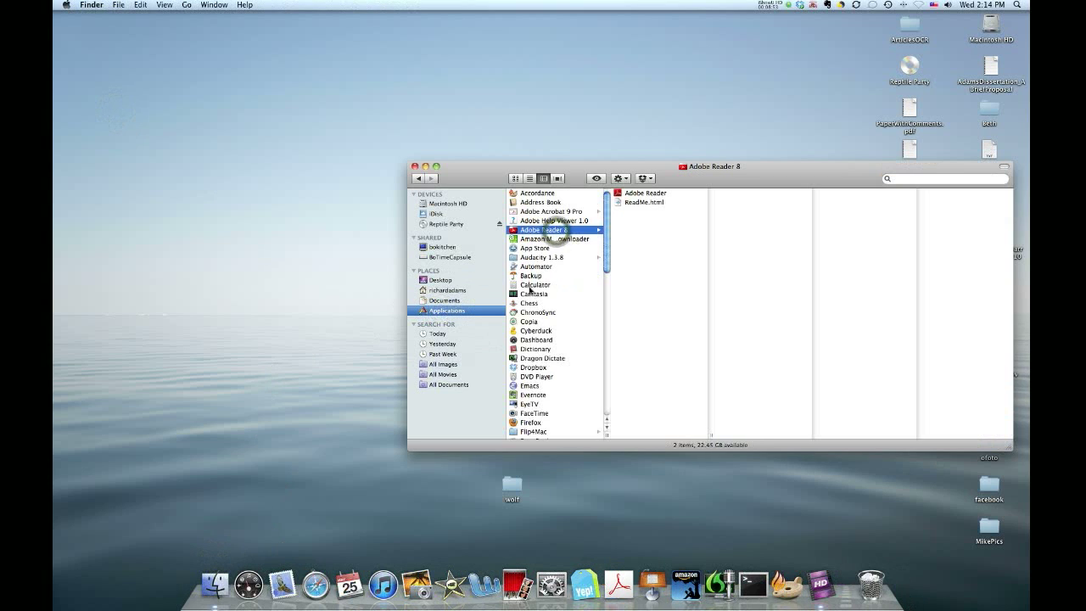
double_click(655, 192)
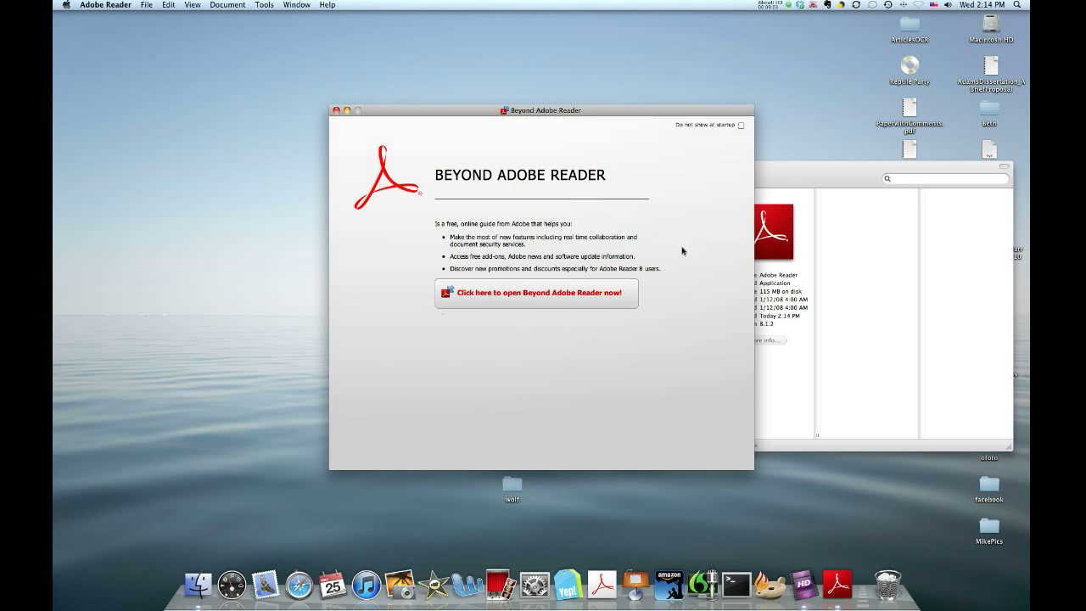
left_click(336, 111)
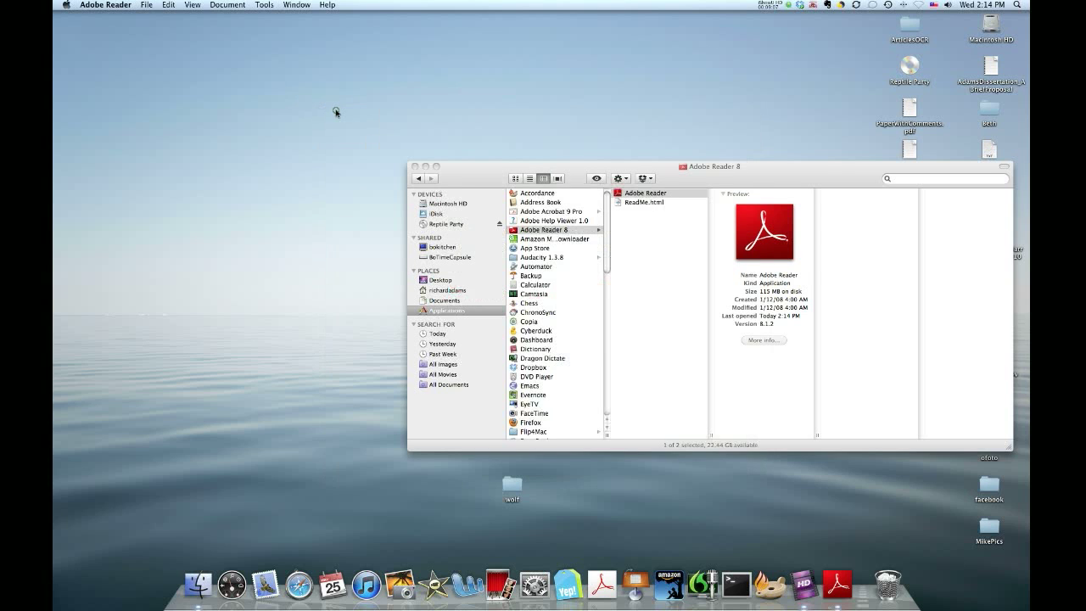
Step: Open the saved PaperWithSummaryComments PDF from the Desktop in Adobe Reader
left_click(145, 6)
left_click(152, 19)
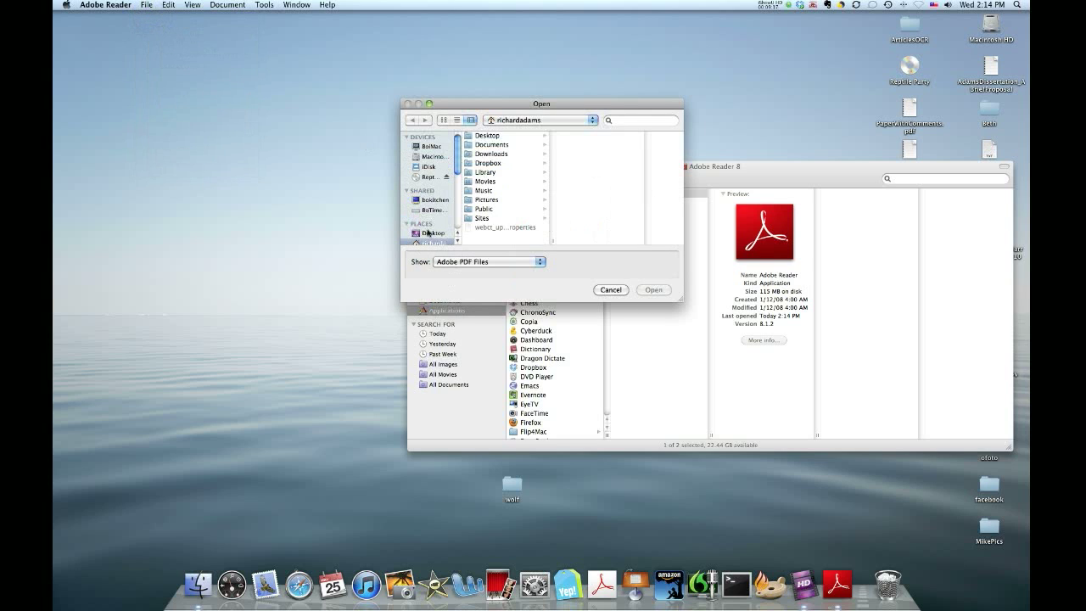
left_click(429, 232)
scroll(496, 202, "down", 3)
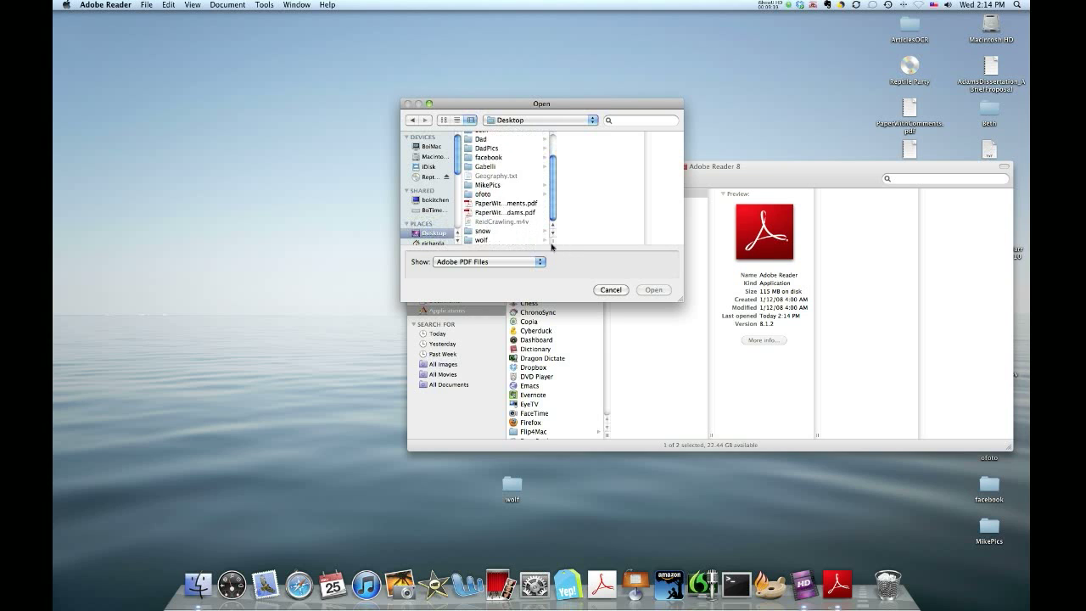
left_click_drag(552, 243, 592, 245)
left_click(530, 212)
double_click(530, 212)
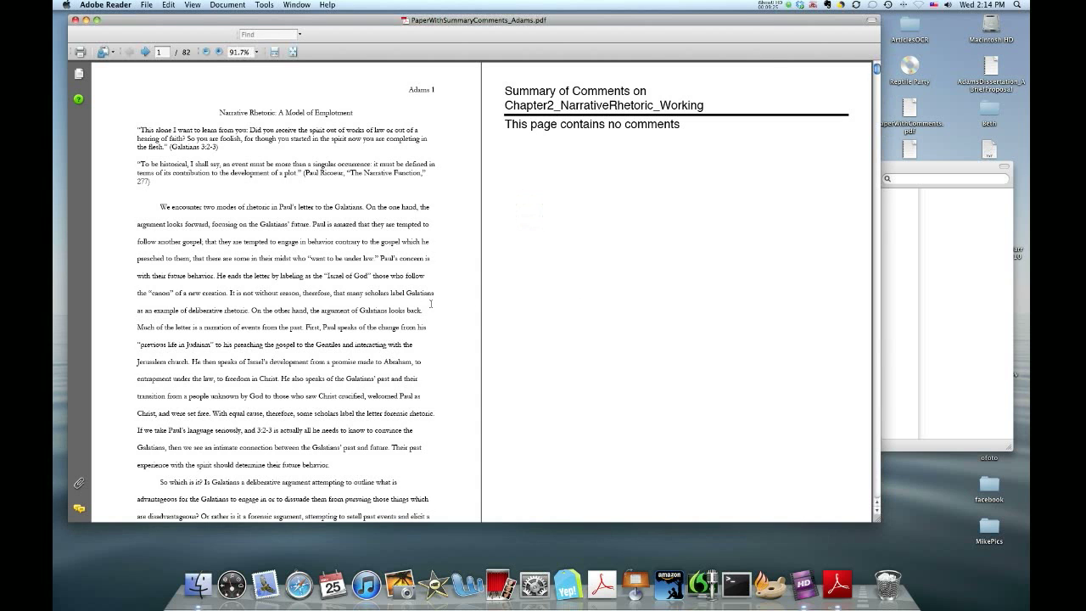
Step: Examine the summary's numbered notes and listed comments for pages 2 and 41 of the paper, and look over the page before the last
scroll(431, 304, "down", 10)
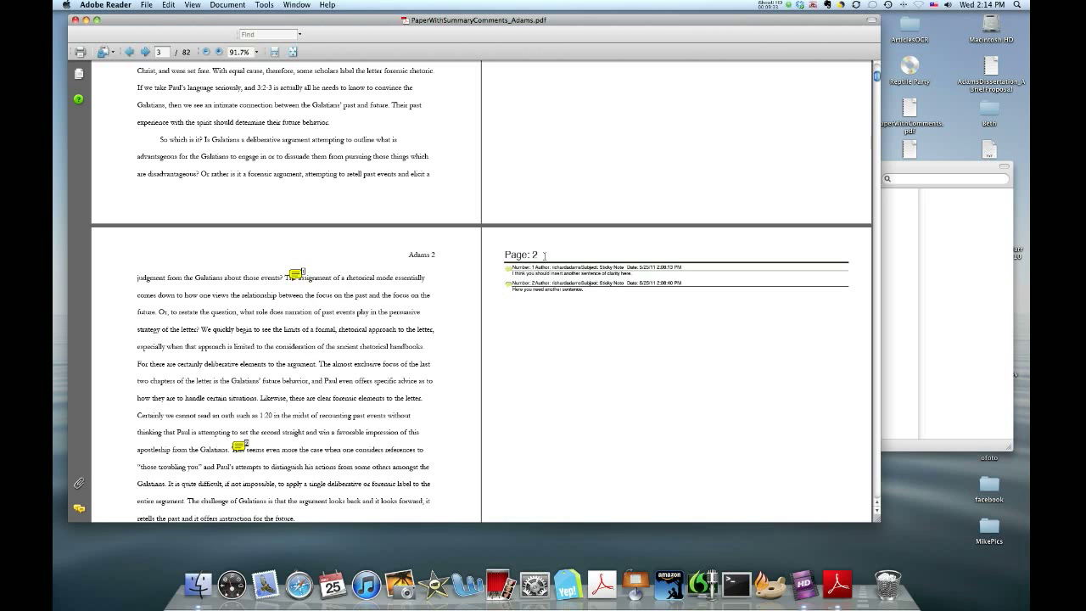
left_click(295, 275)
left_click_drag(642, 283, 549, 277)
left_click(550, 277)
left_click_drag(877, 77, 868, 498)
scroll(509, 369, "up", 2)
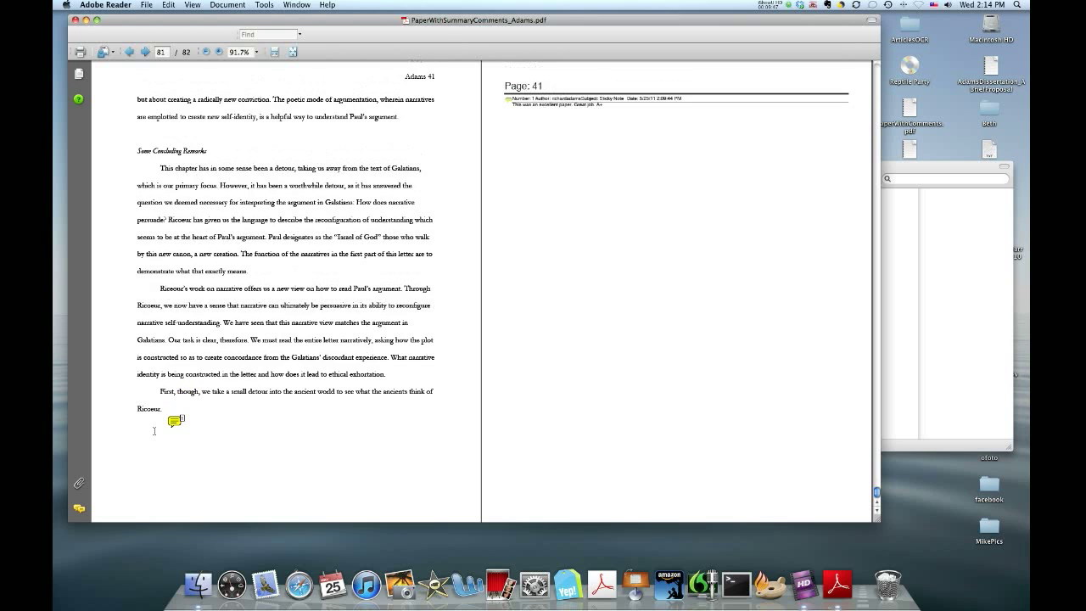
left_click_drag(612, 103, 577, 104)
left_click(573, 103)
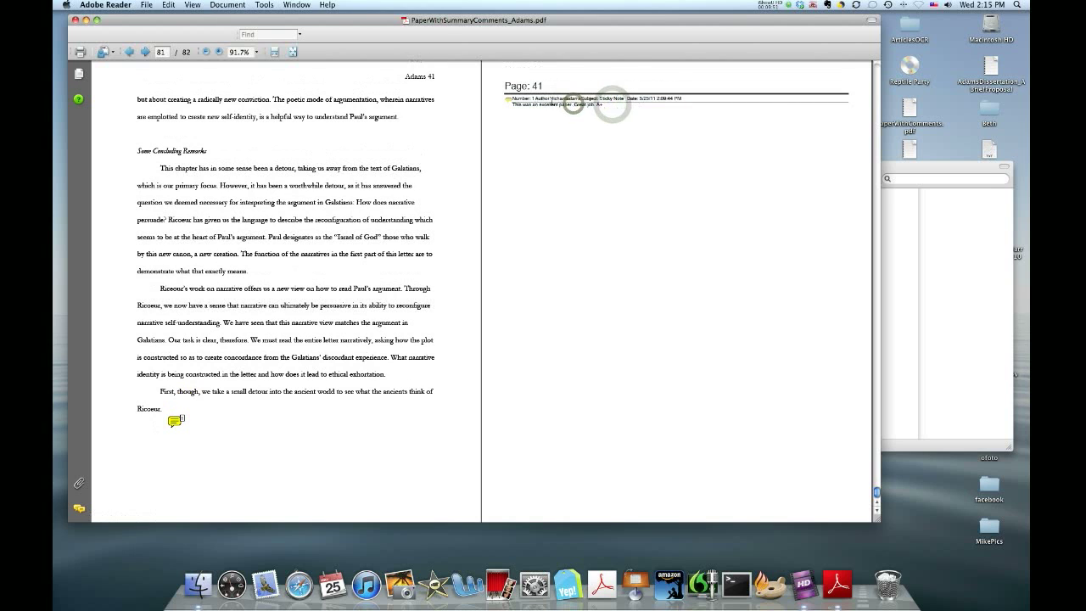
scroll(449, 221, "up", 10)
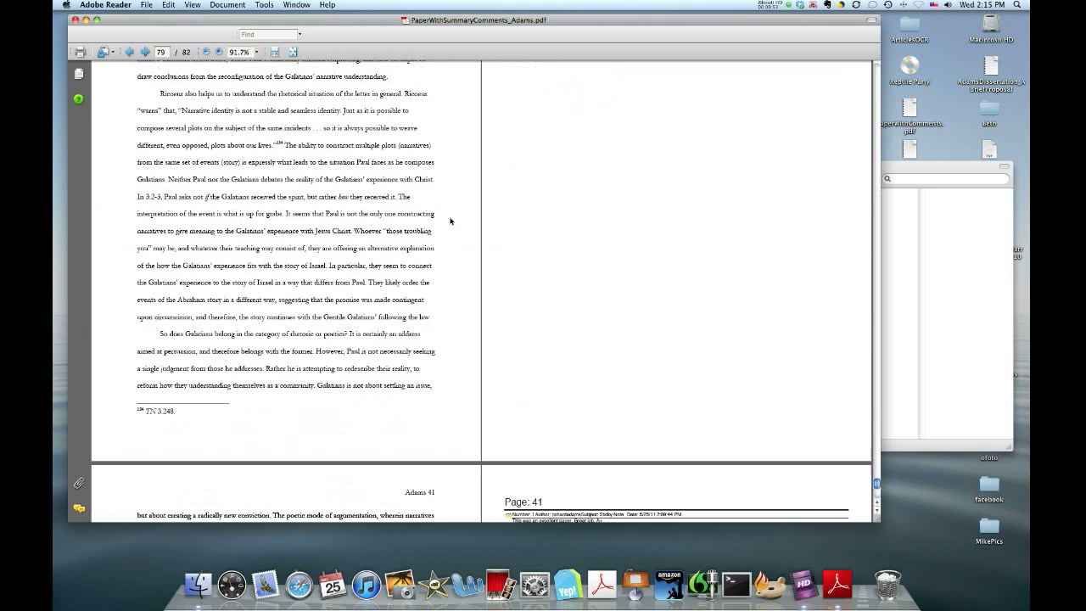
scroll(450, 221, "up", 3)
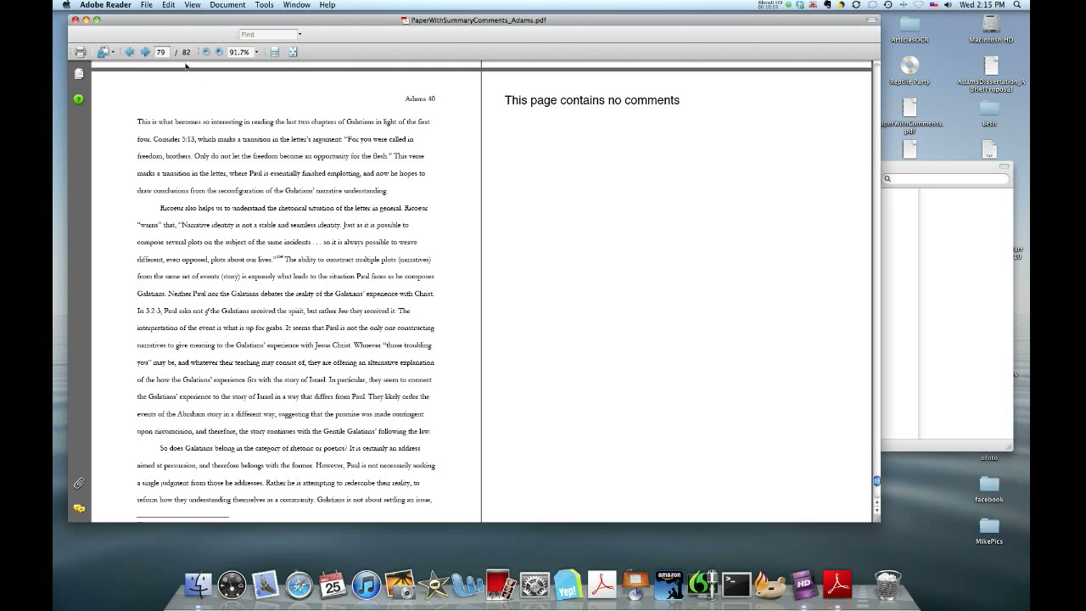
left_click(770, 9)
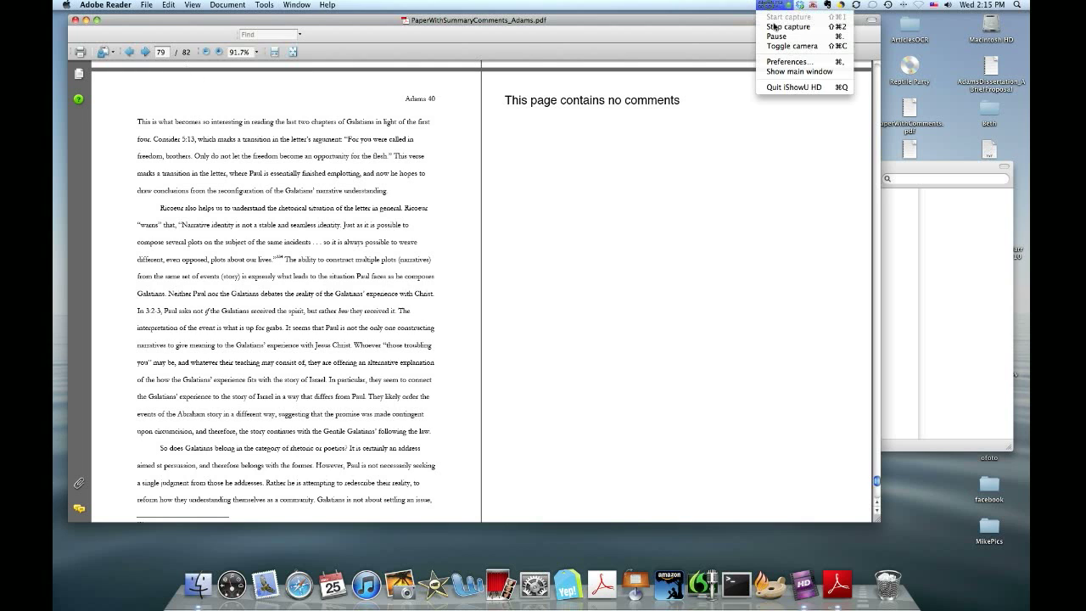